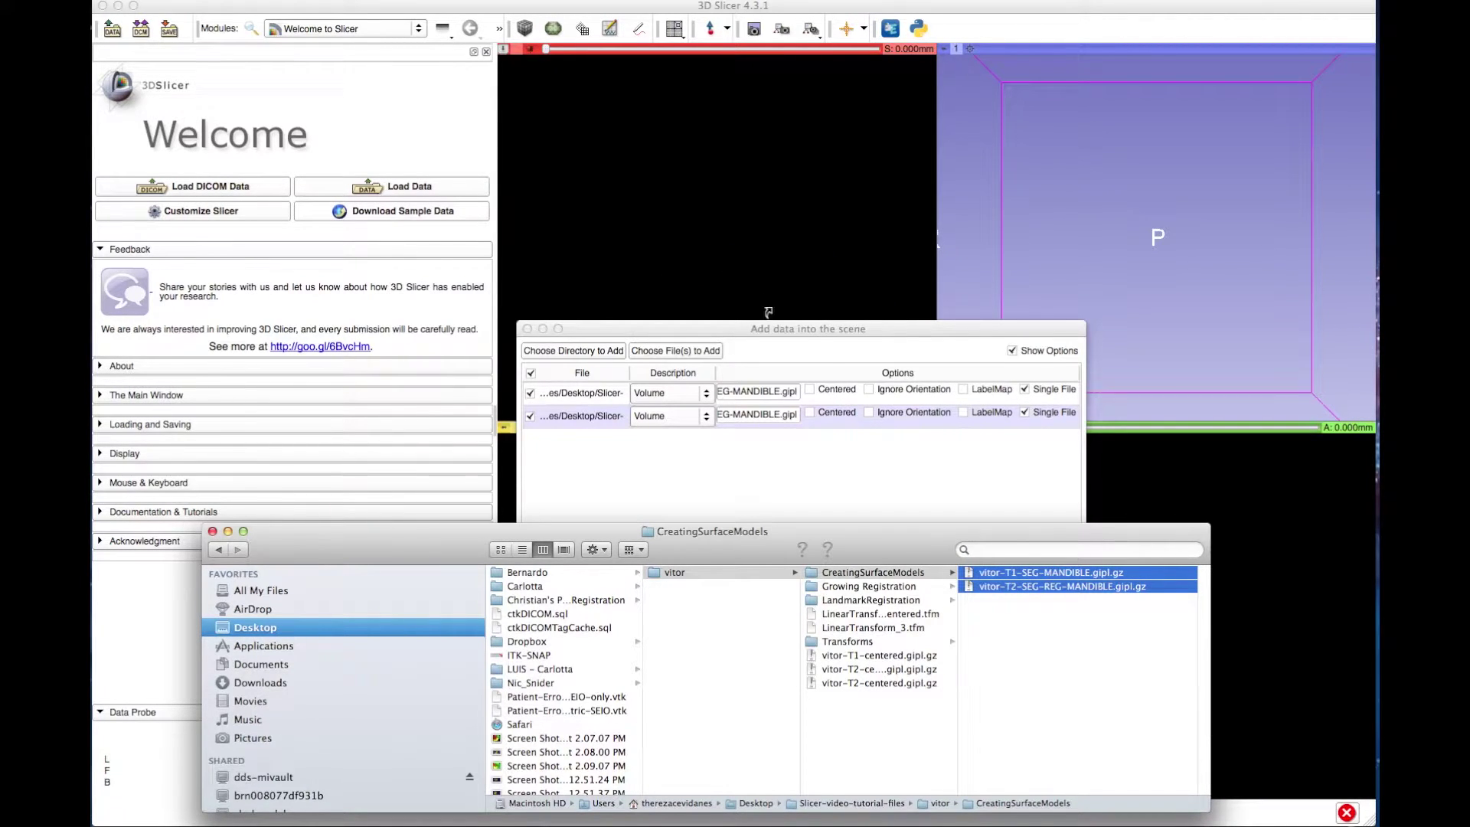
- Load both mandible segmentation files into the scene as centered label maps
left_click(809, 389)
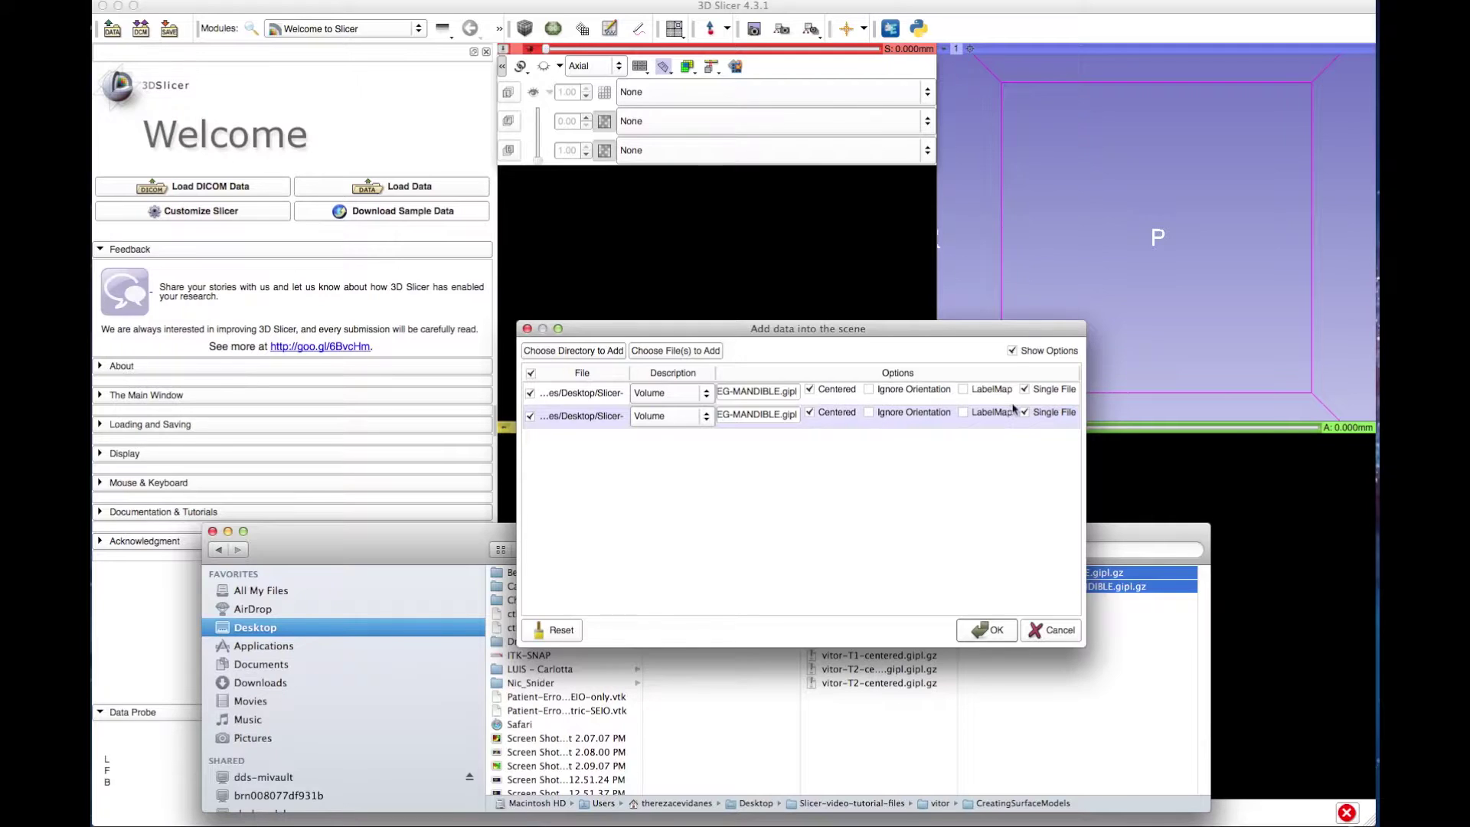
left_click(963, 411)
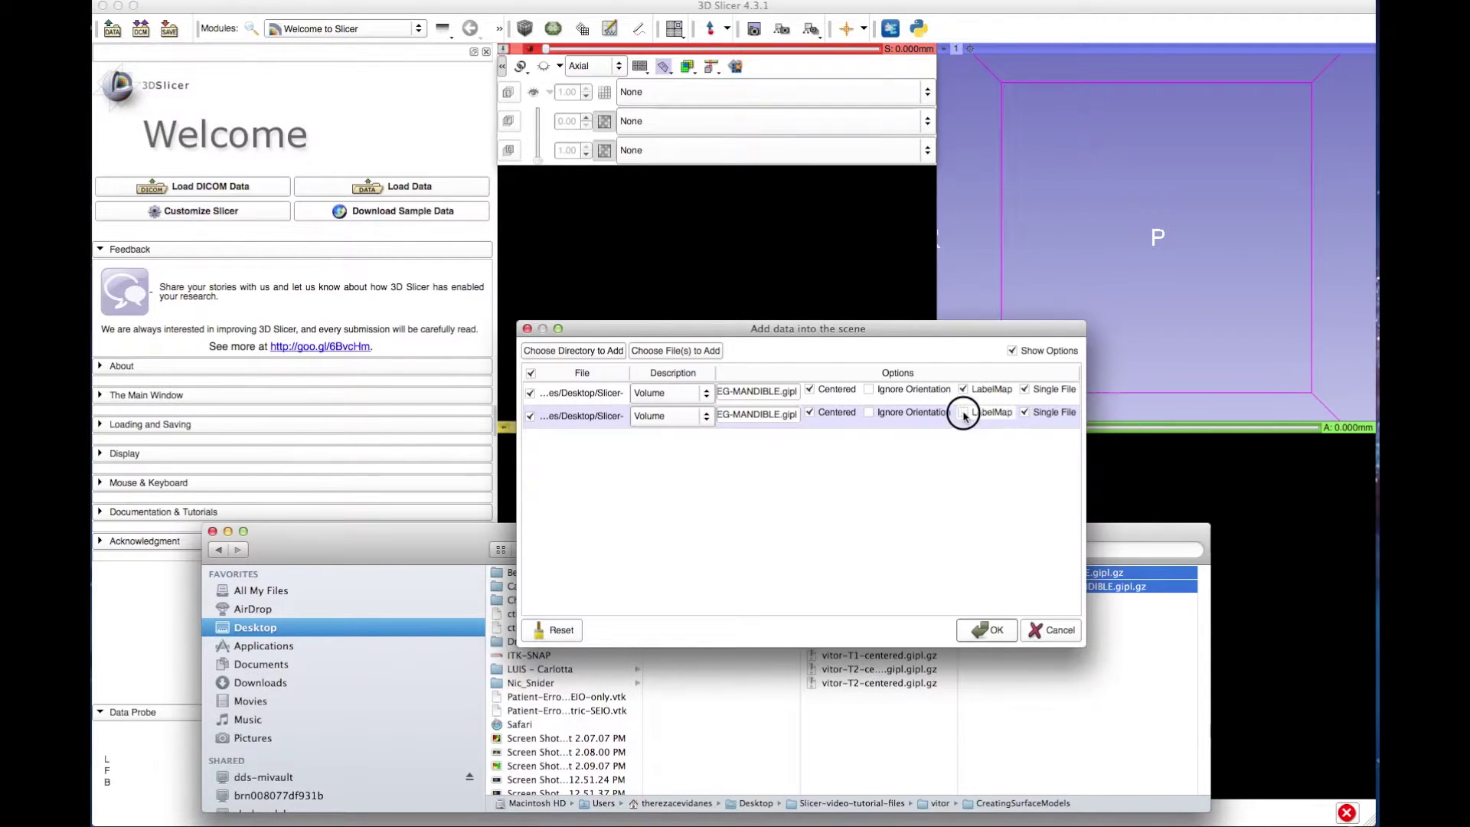
left_click(985, 630)
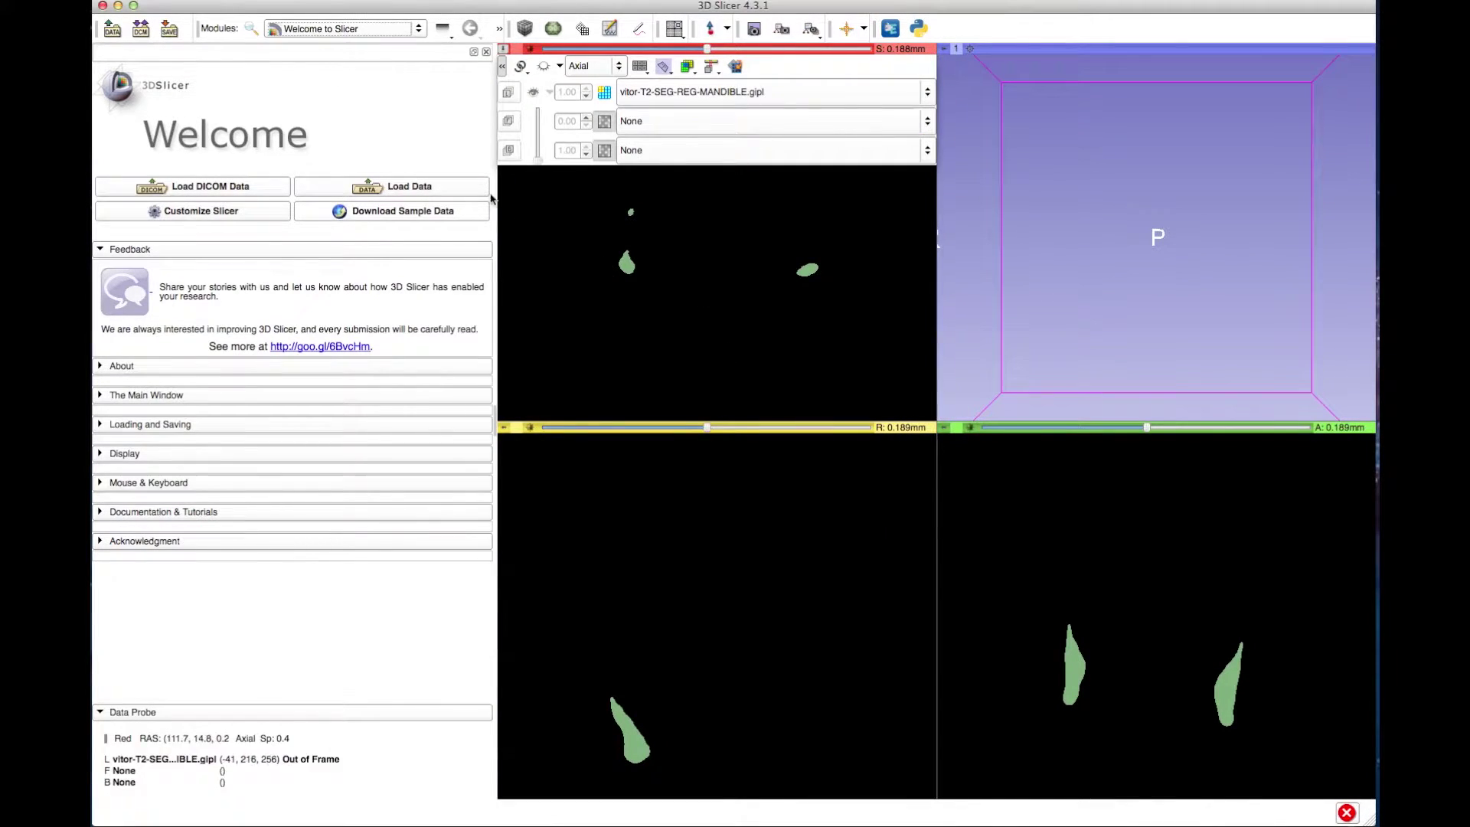
- Open the Model Maker module, choose the T1-SEG-MANDIBLE volume as input and create a new model hierarchy for the output
left_click(365, 31)
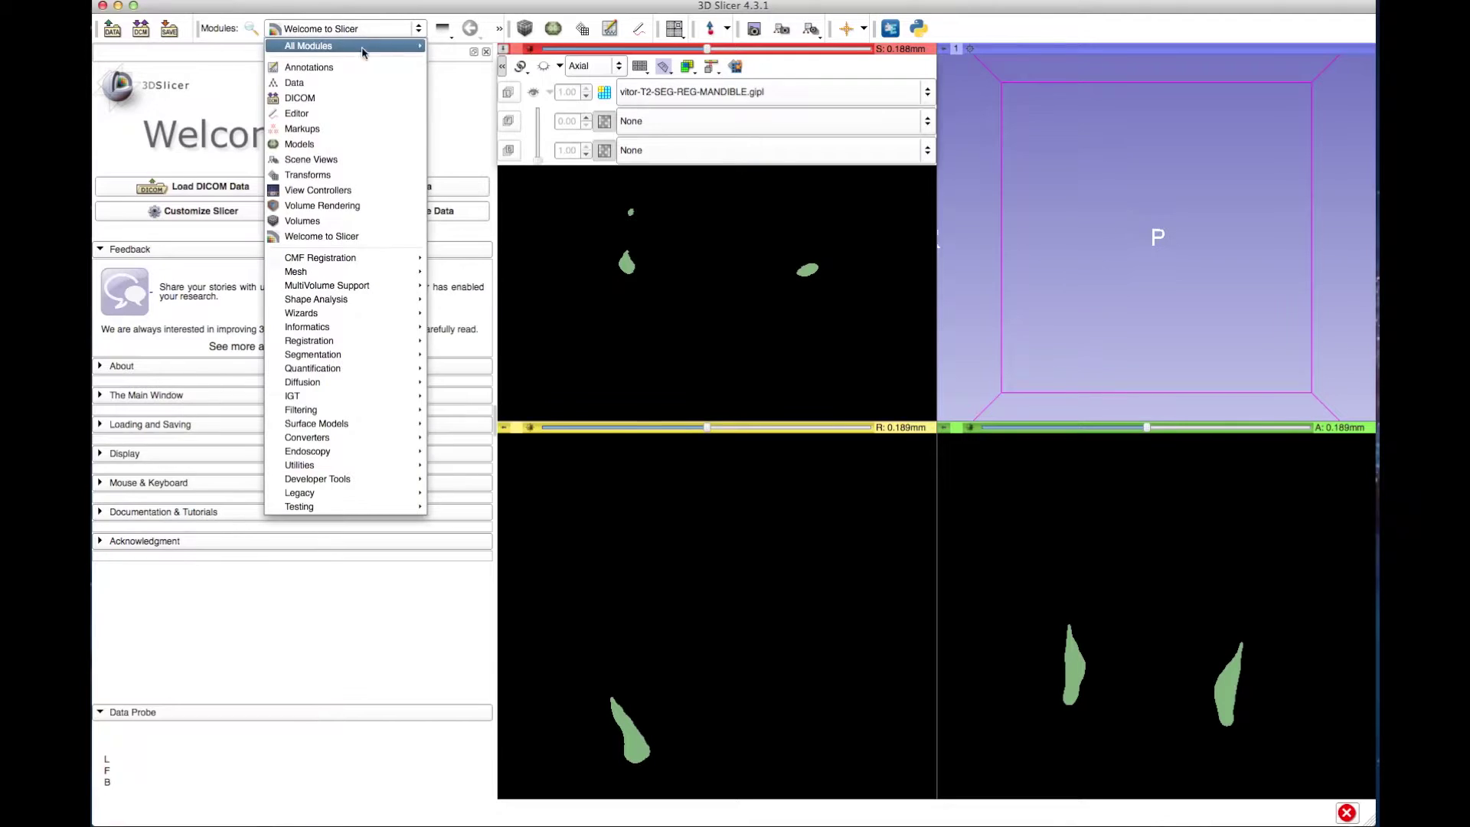
mouse_move(399, 425)
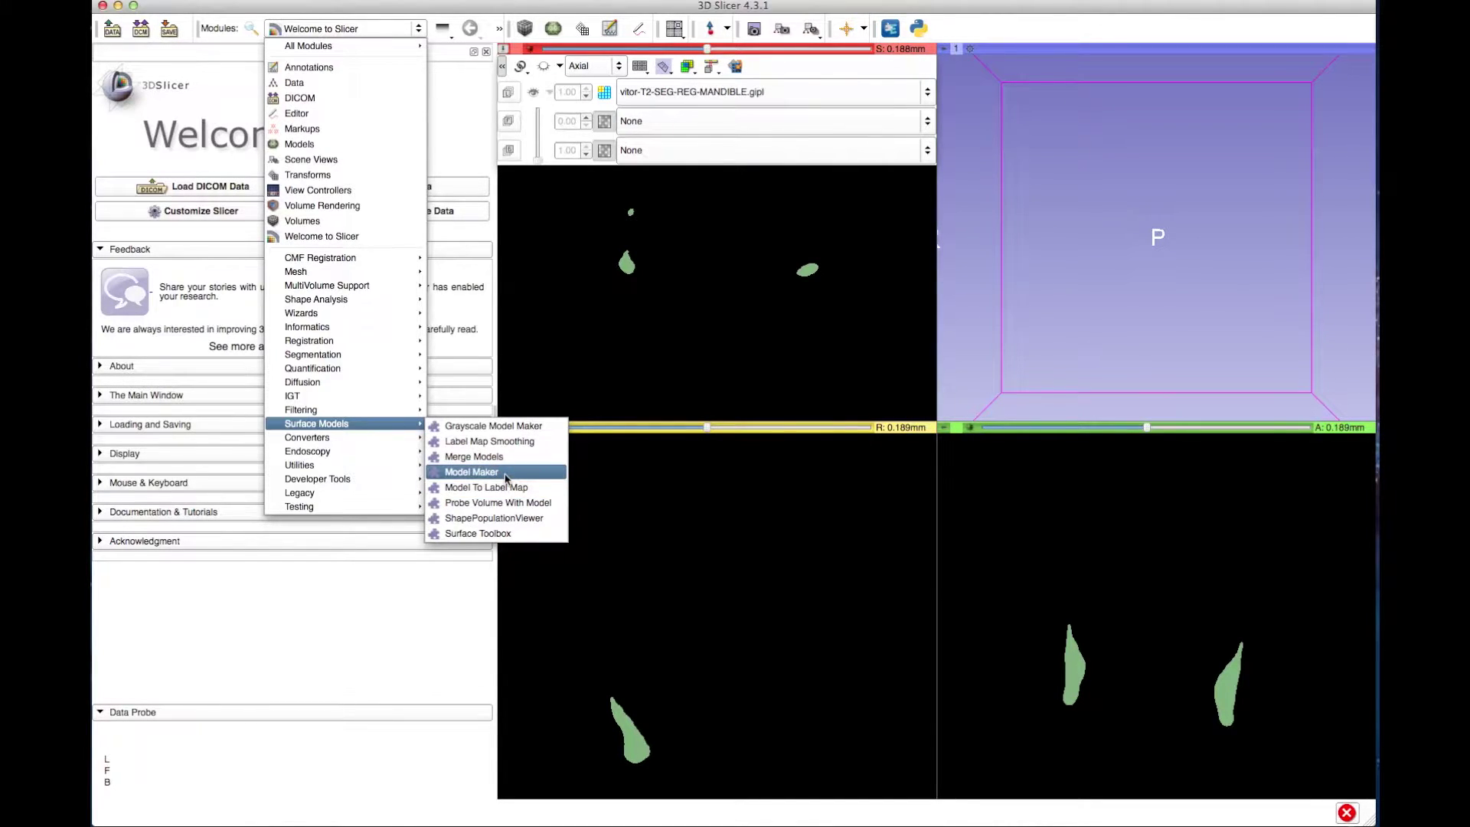
left_click(505, 475)
left_click(268, 221)
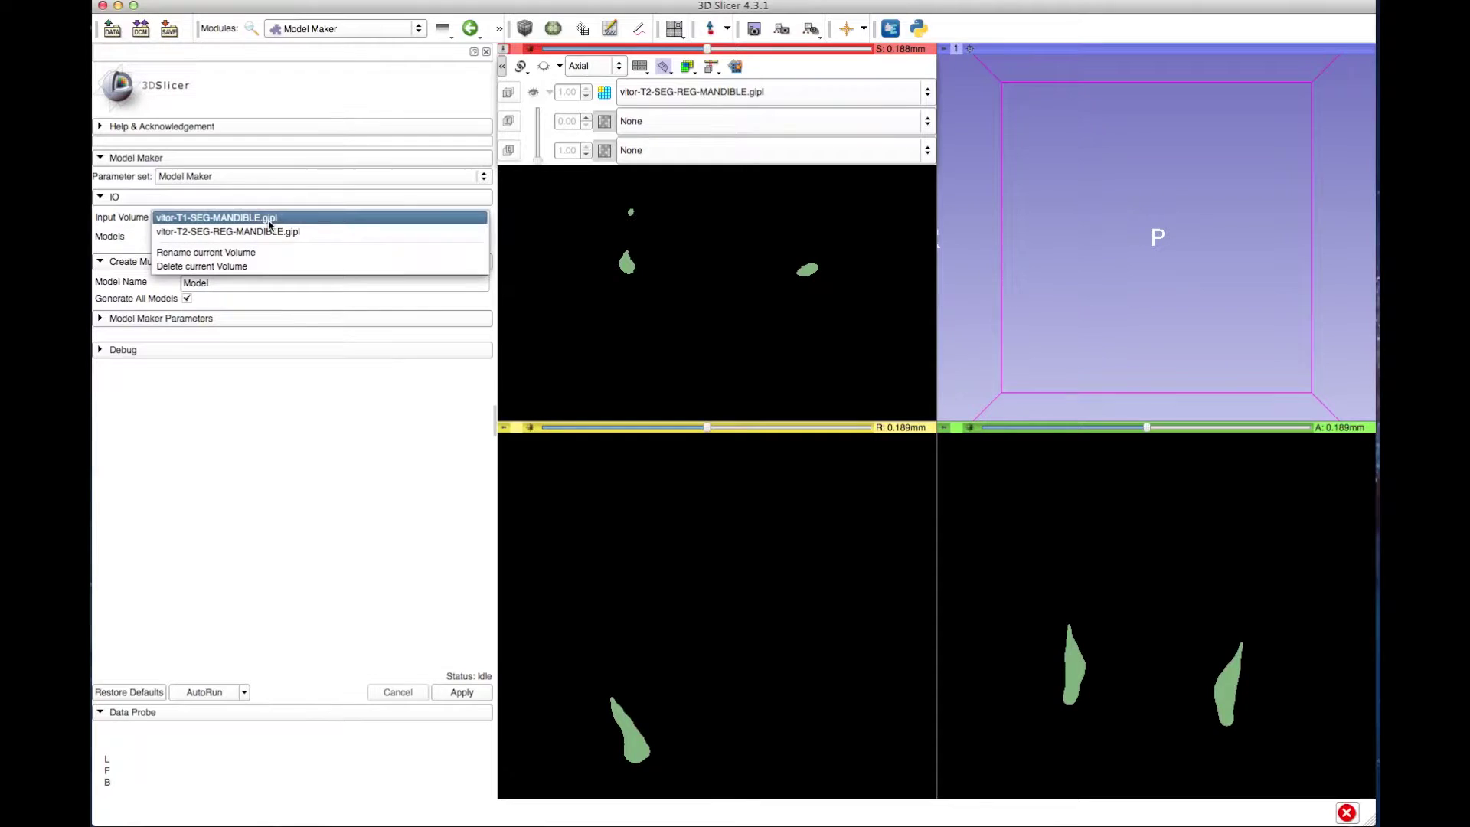
left_click(258, 220)
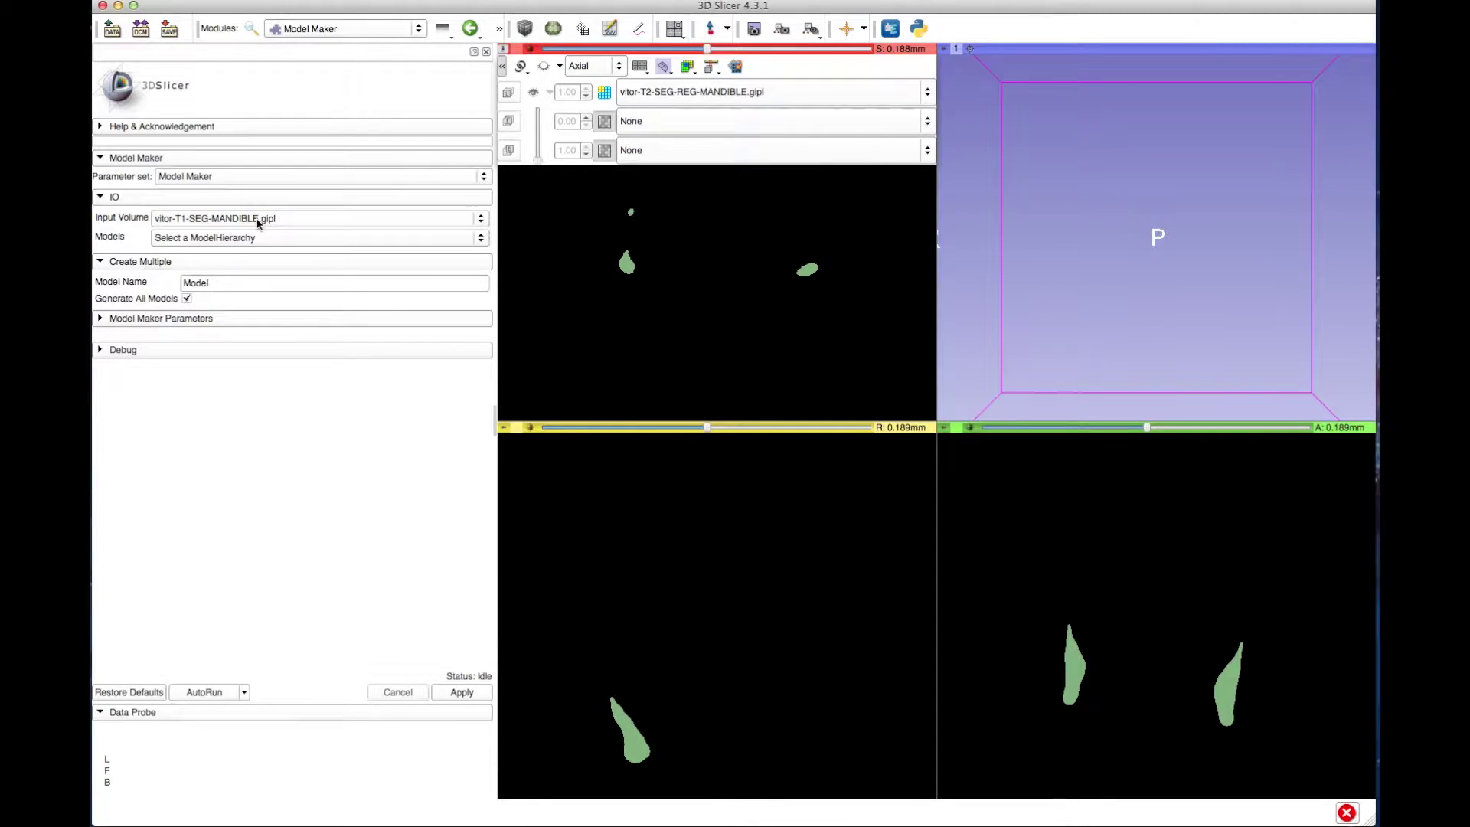
left_click(213, 239)
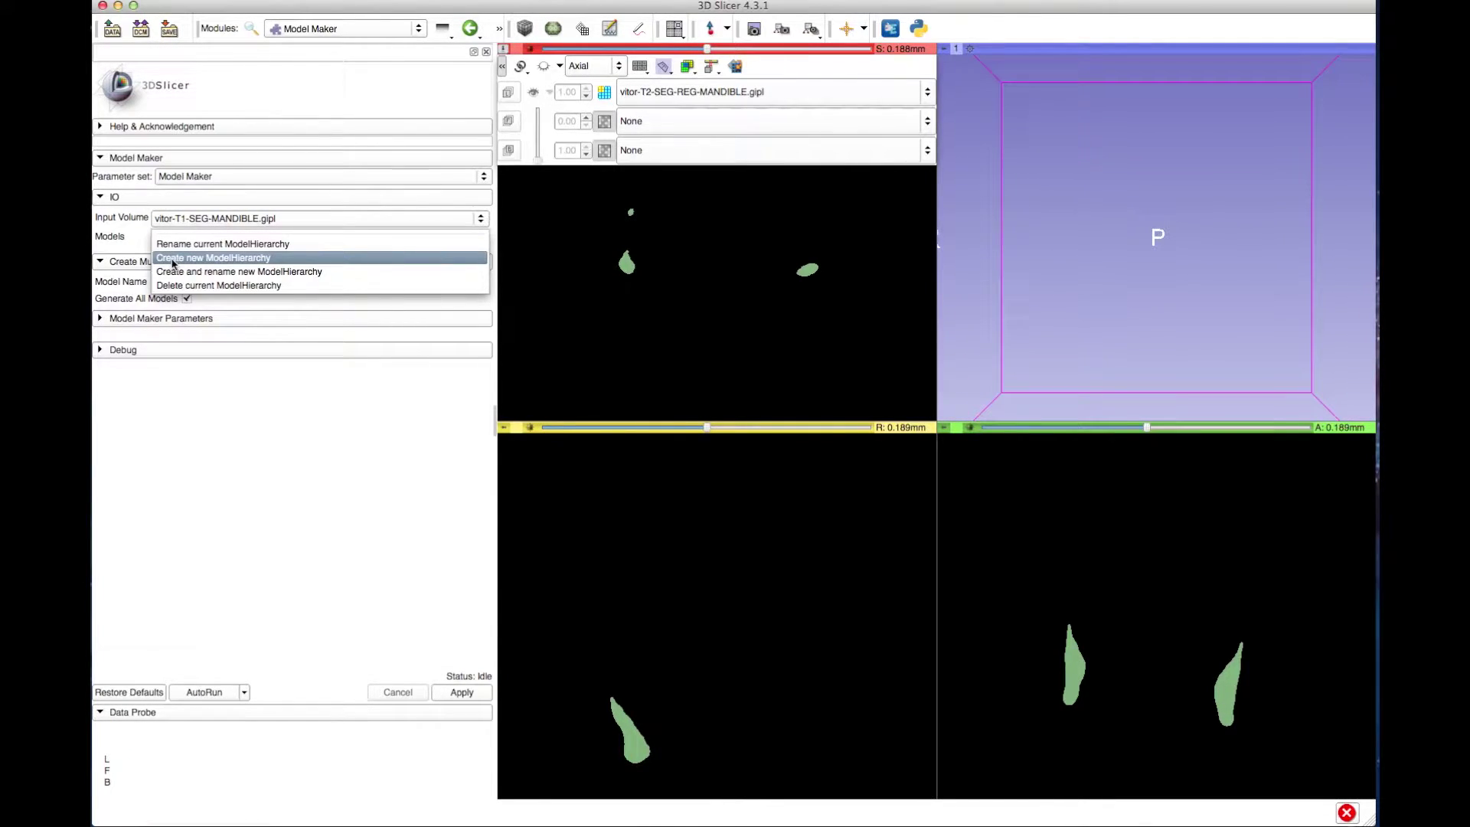
left_click(277, 258)
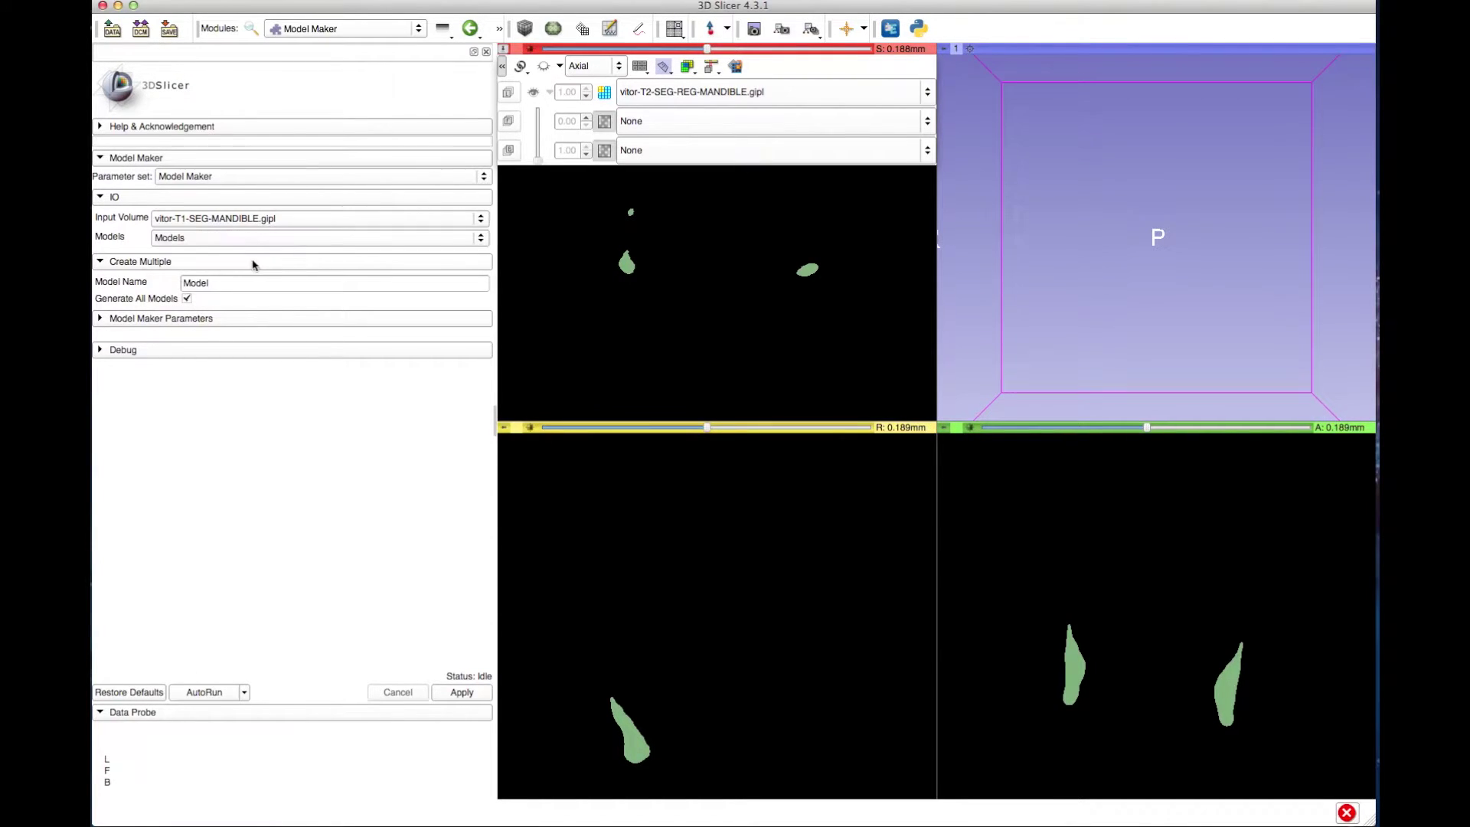
- Name the model with the patient's first name followed by "-T1-MODEL-MANDIBLE" and disable generating all models
double_click(213, 284)
type("vitor-T1-")
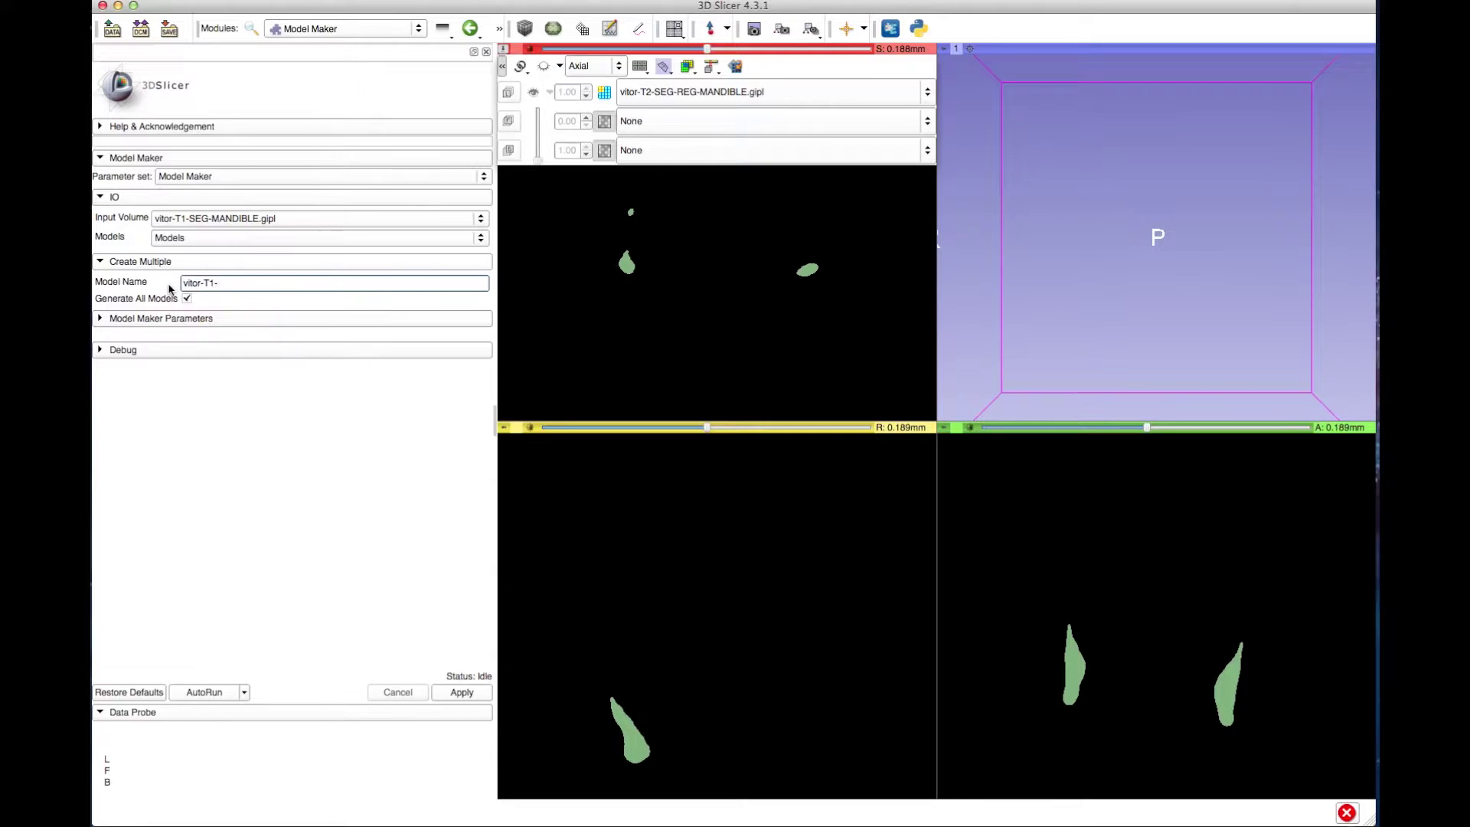
type("MODEL-MANDIBLE")
left_click(187, 299)
- Set the model parameters to label 1 with the Laplacian filter and generate the T1 mandible surface model
left_click(166, 321)
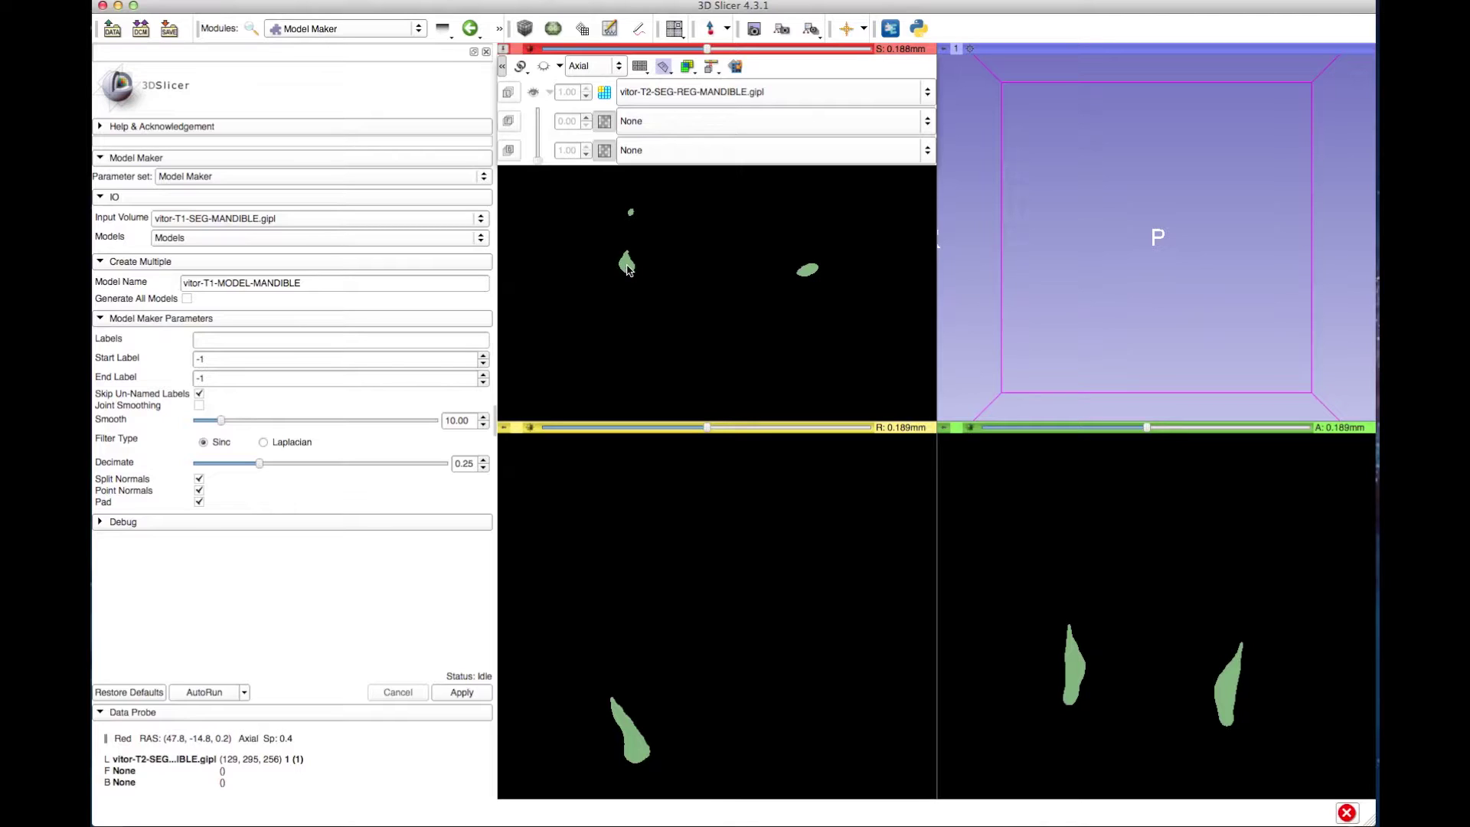
left_click(217, 338)
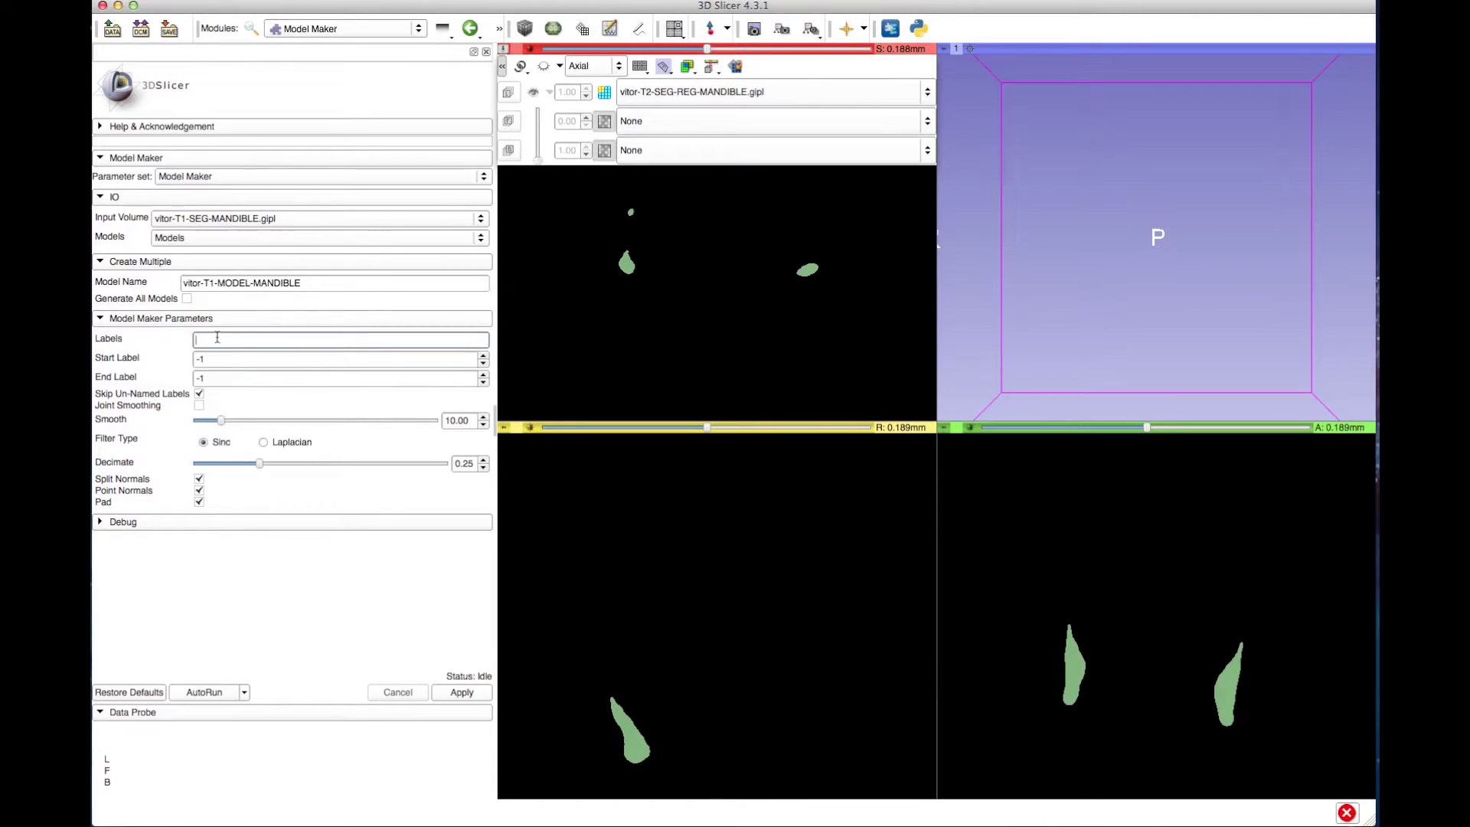
left_click(263, 443)
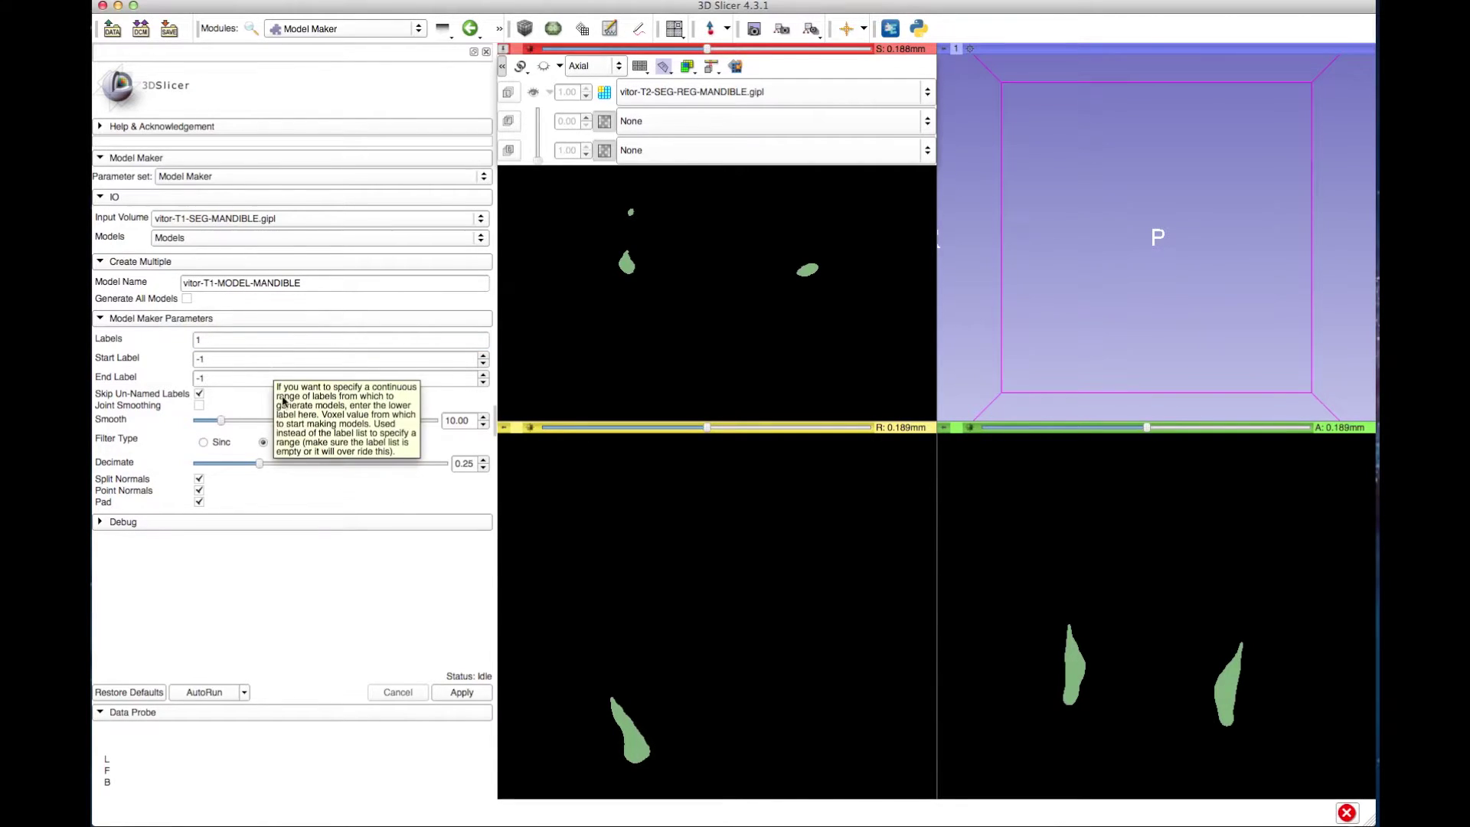
left_click(453, 693)
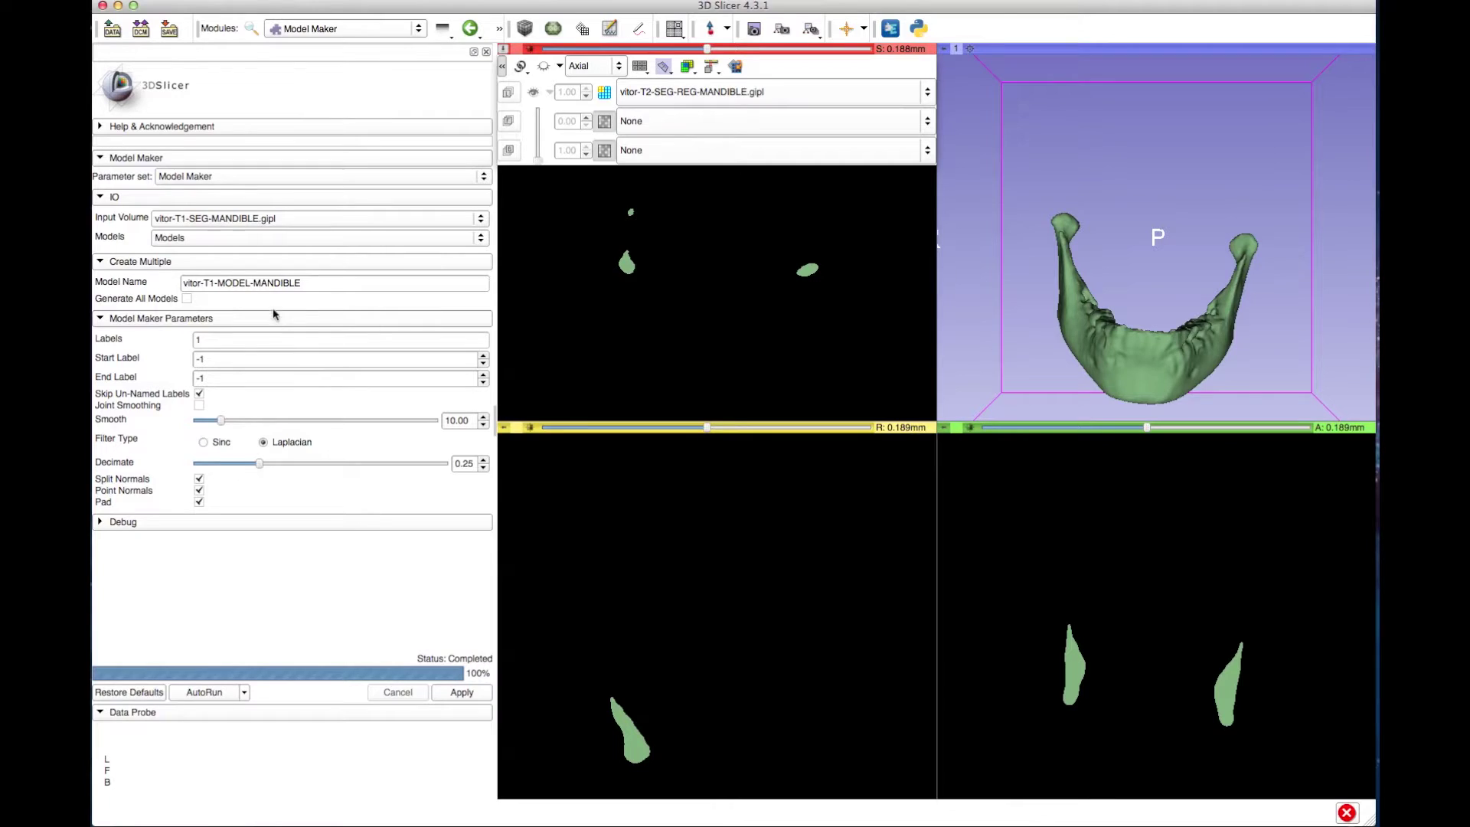
- Generate a second model from the T2-SEG-REG-MANDIBLE volume, named with the patient's first name followed by "-T2-MODEL-MANDIBLE", using label 1
left_click(178, 222)
left_click(228, 231)
left_click(243, 283)
key("super+a")
type("vitor-T2-MODEL-MANDIBLE")
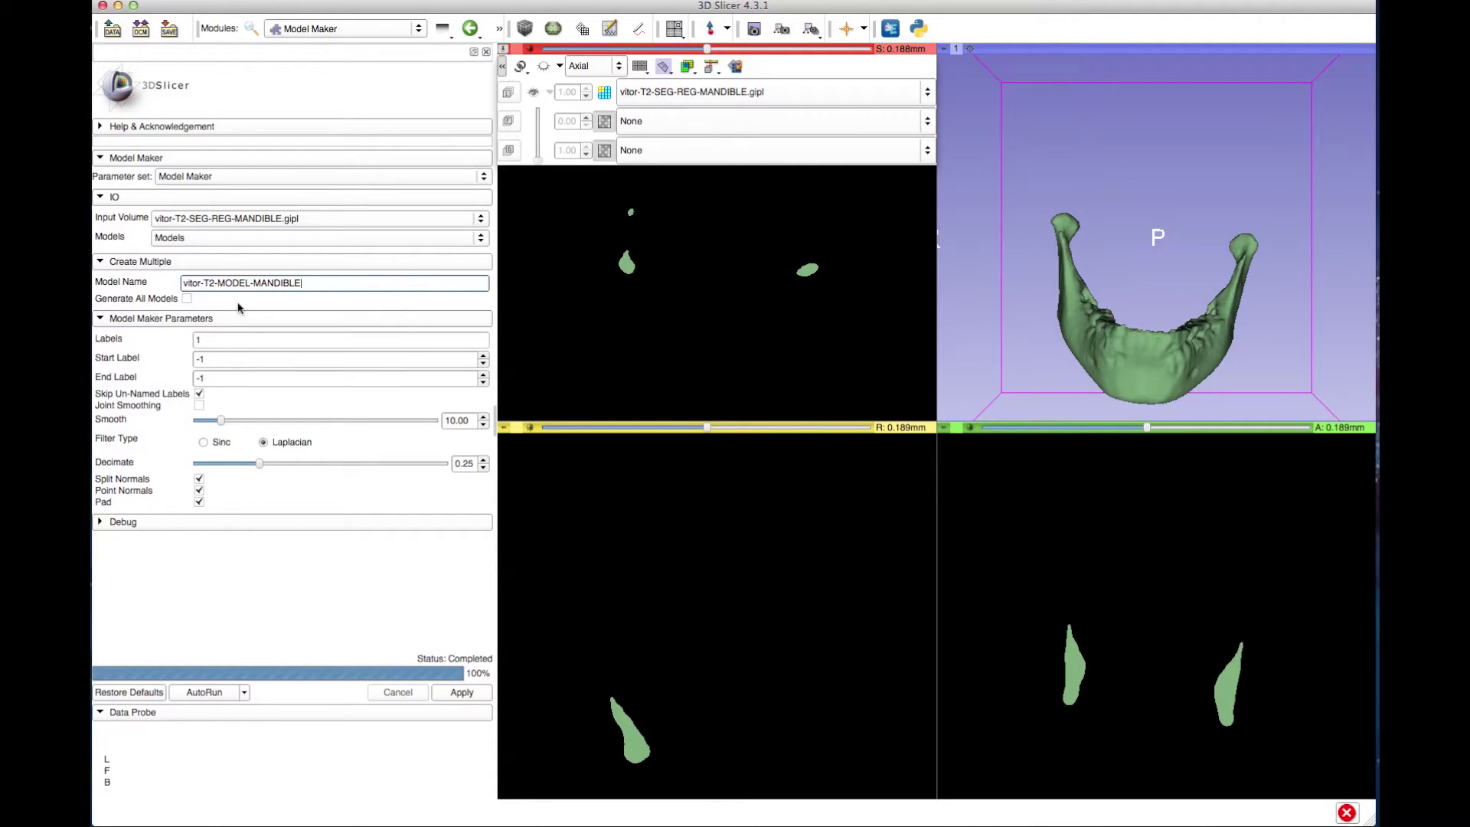
left_click(222, 344)
left_click(459, 691)
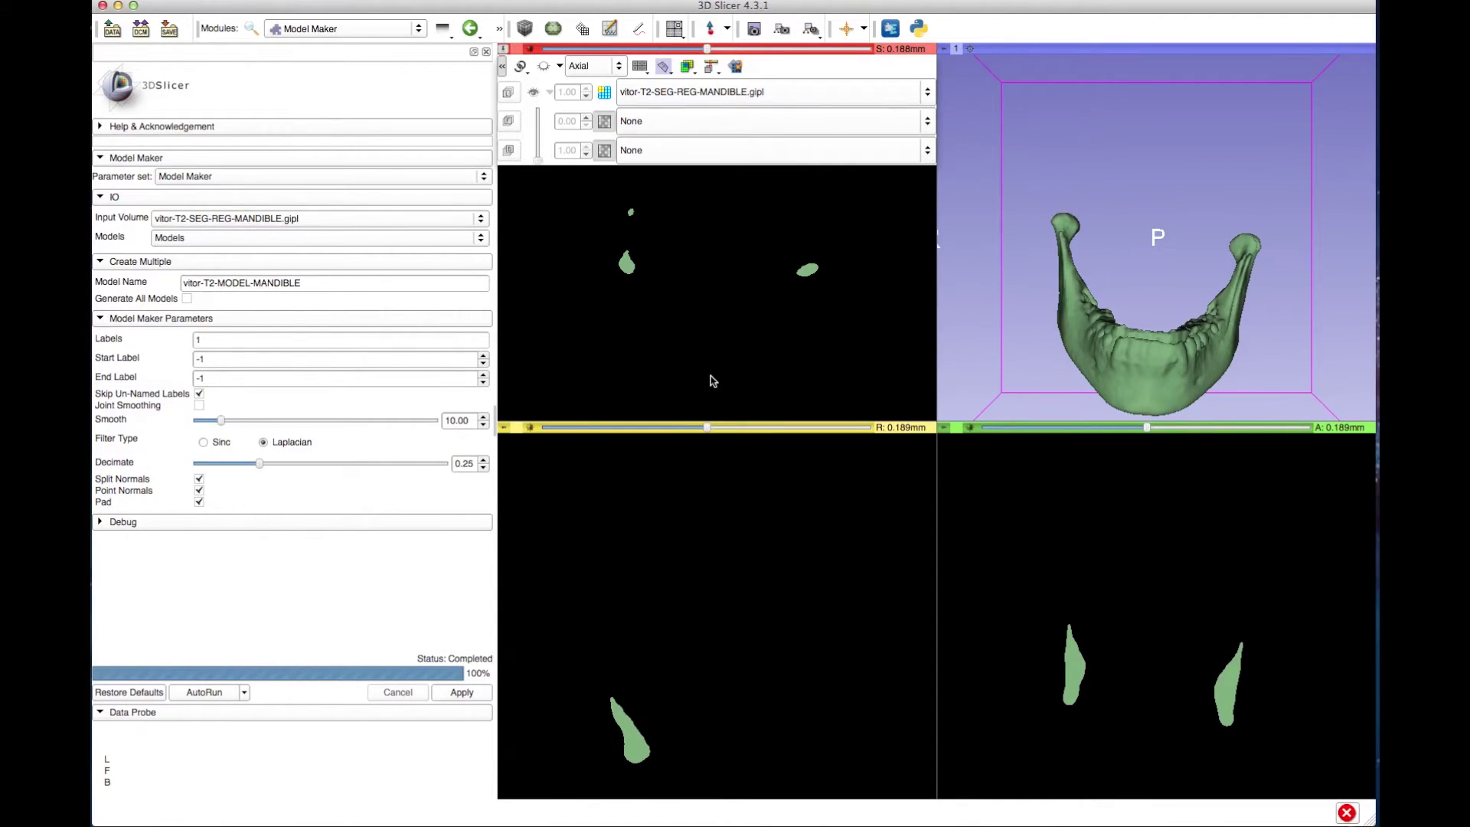
- Switch to the 3D only layout, hide the 3D cube and axis labels, and use a white background
left_click(674, 29)
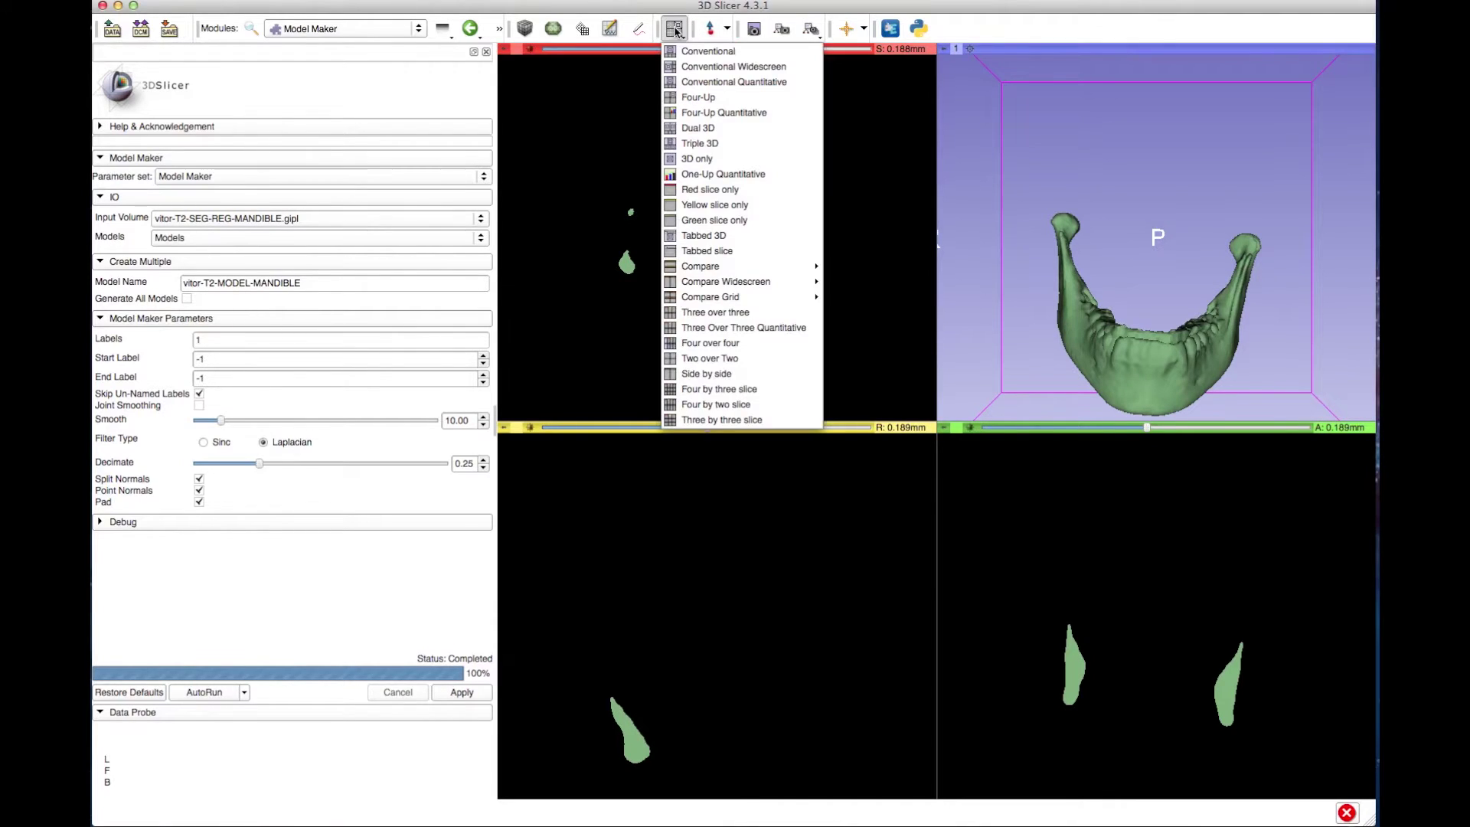
left_click(696, 158)
left_click_drag(834, 676, 949, 696)
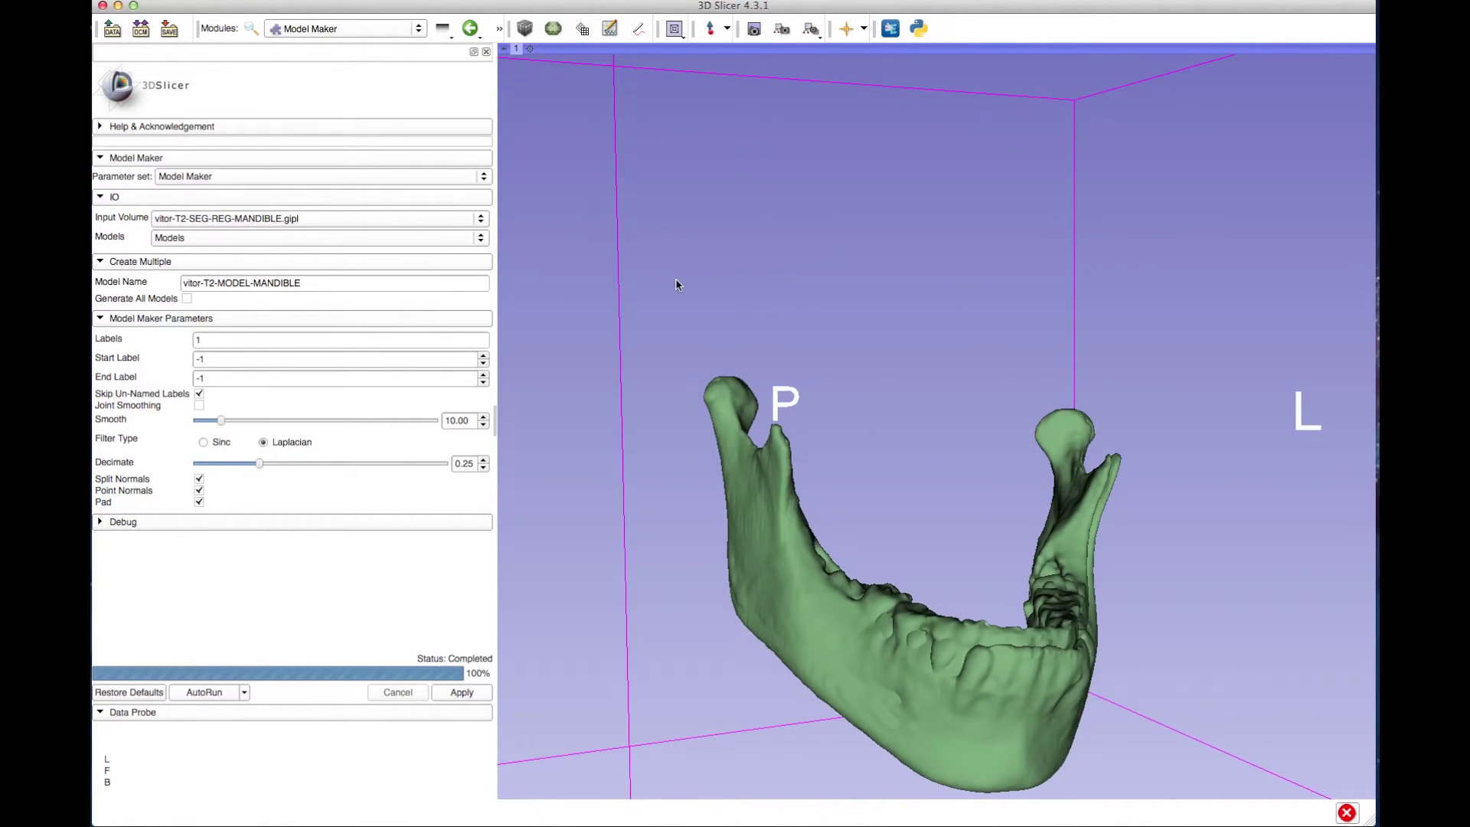
mouse_move(506, 50)
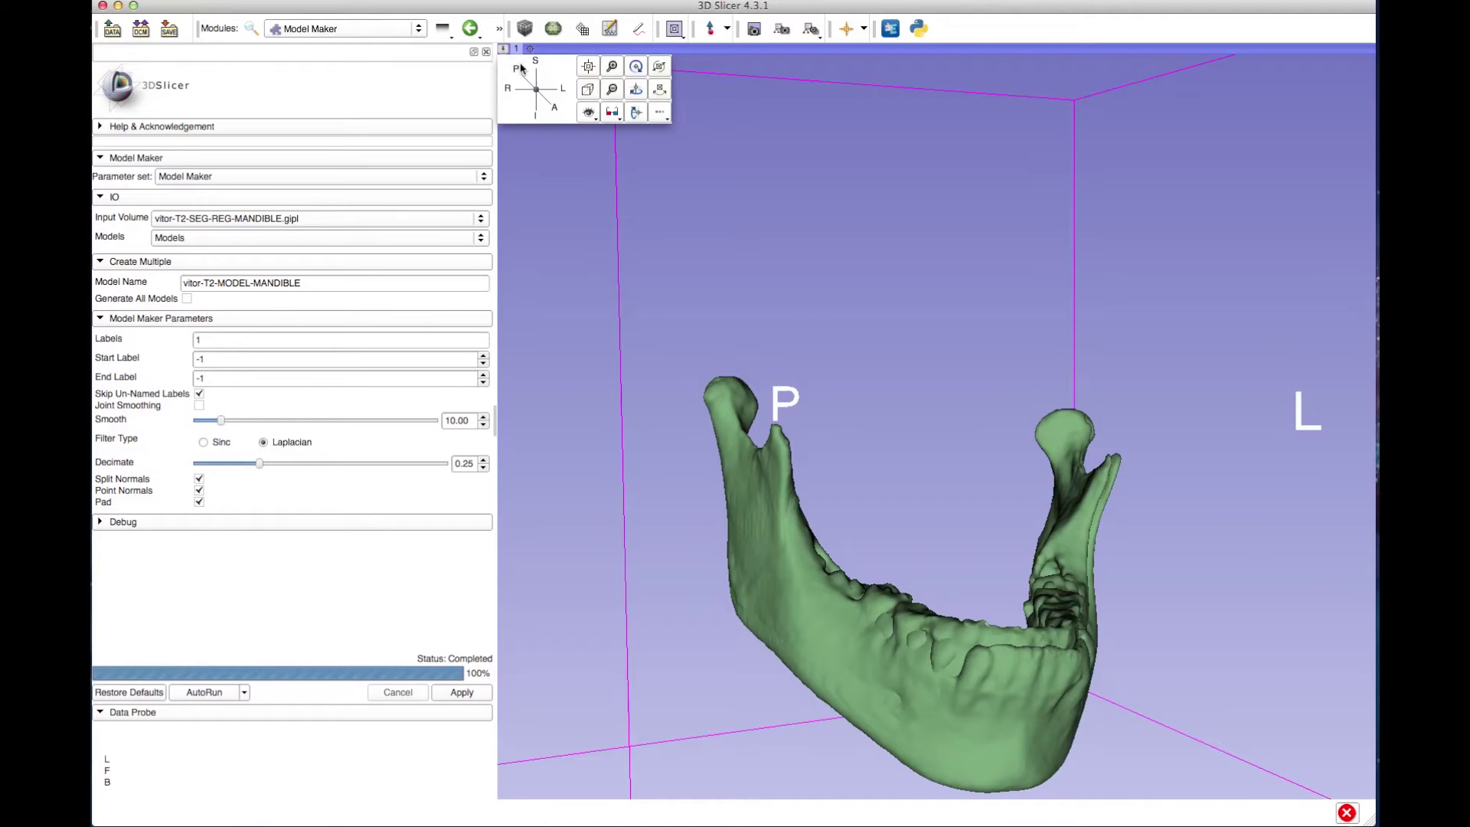
left_click(589, 113)
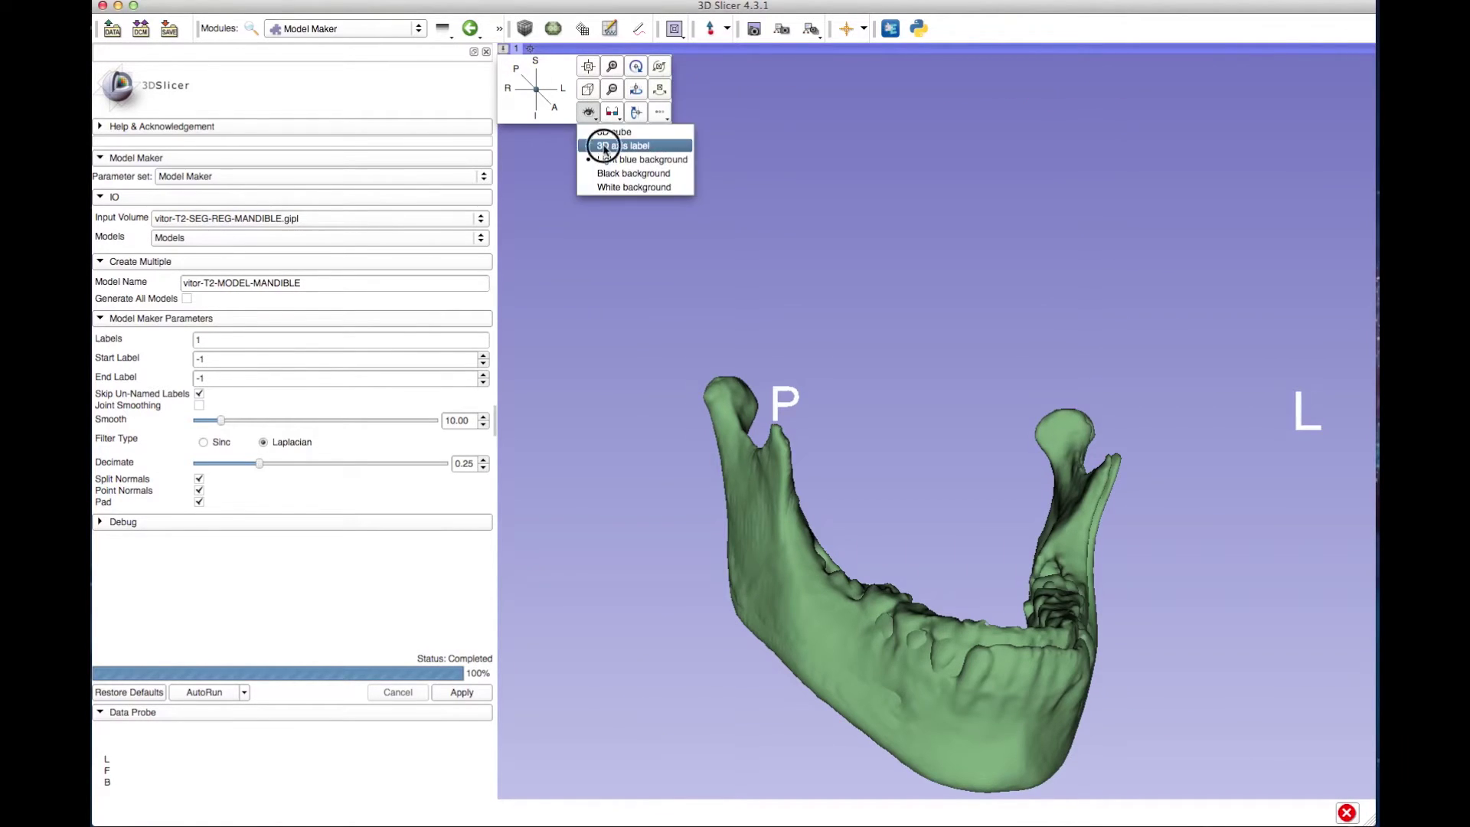
left_click(633, 187)
left_click_drag(765, 467, 794, 535)
- Open the Models module and toggle the visibility of the T1 and T2 mandible models to compare them individually
left_click(360, 31)
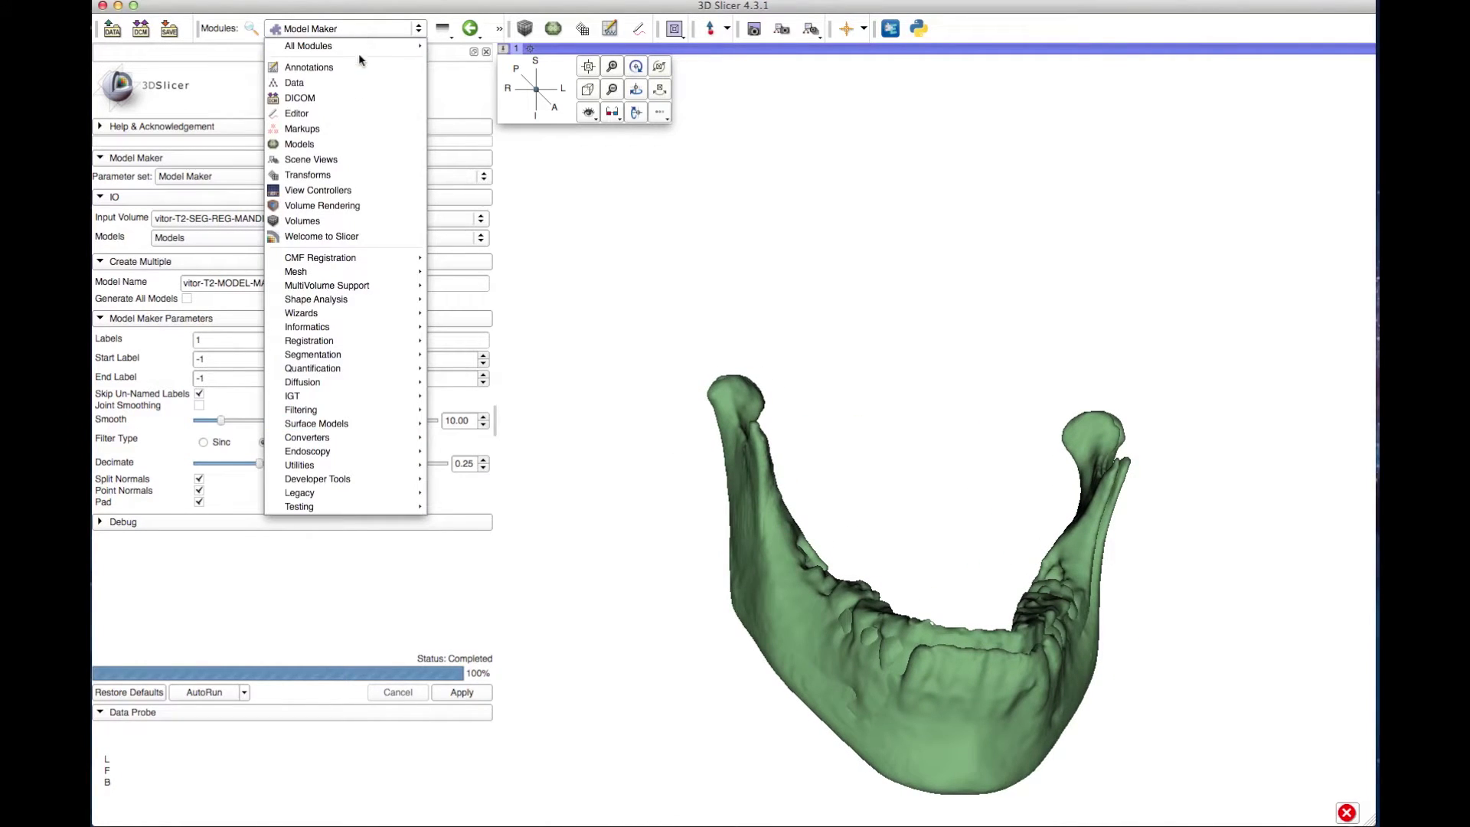
left_click(342, 144)
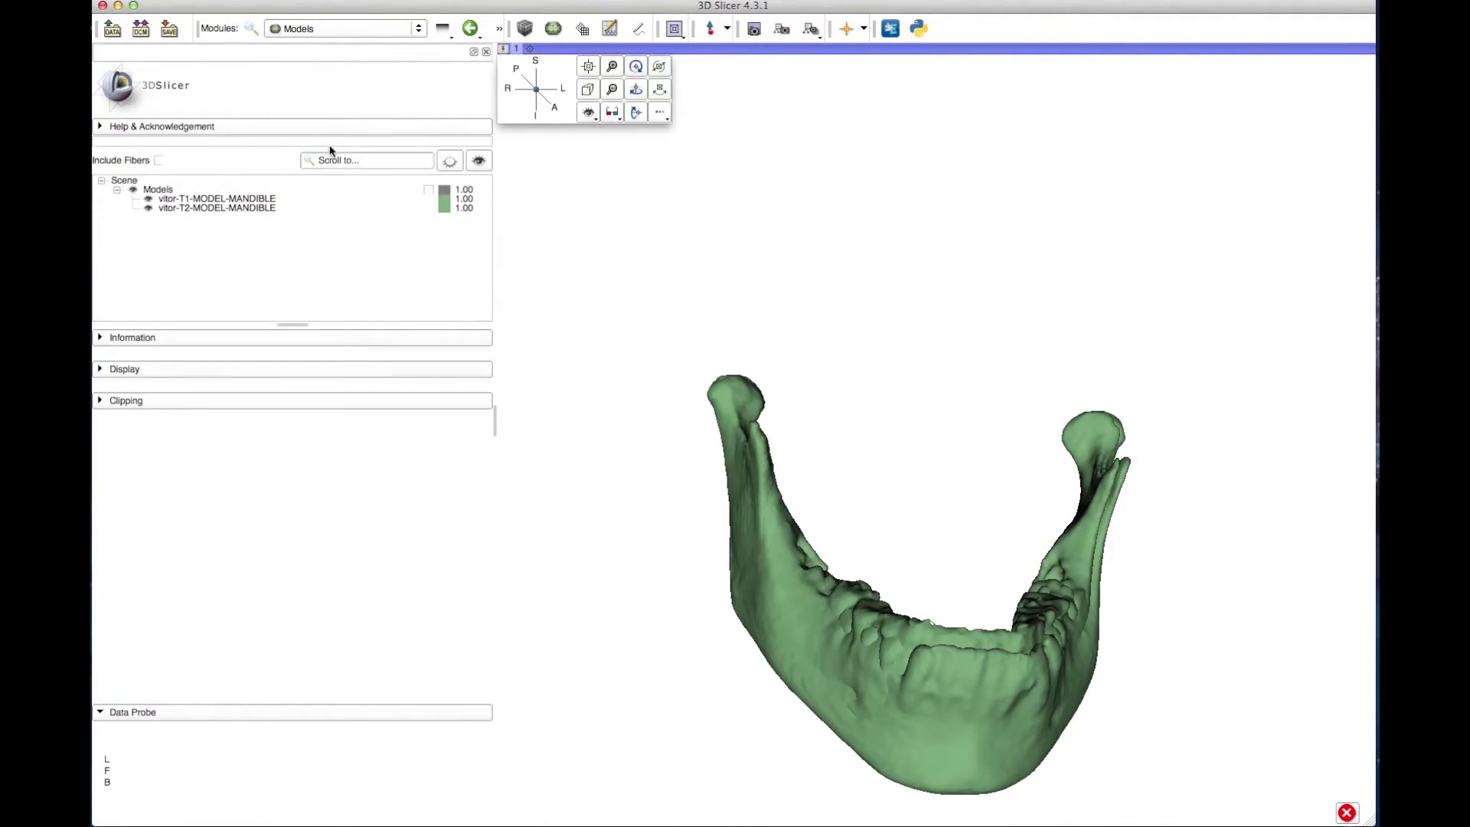
left_click(250, 208)
left_click(148, 209)
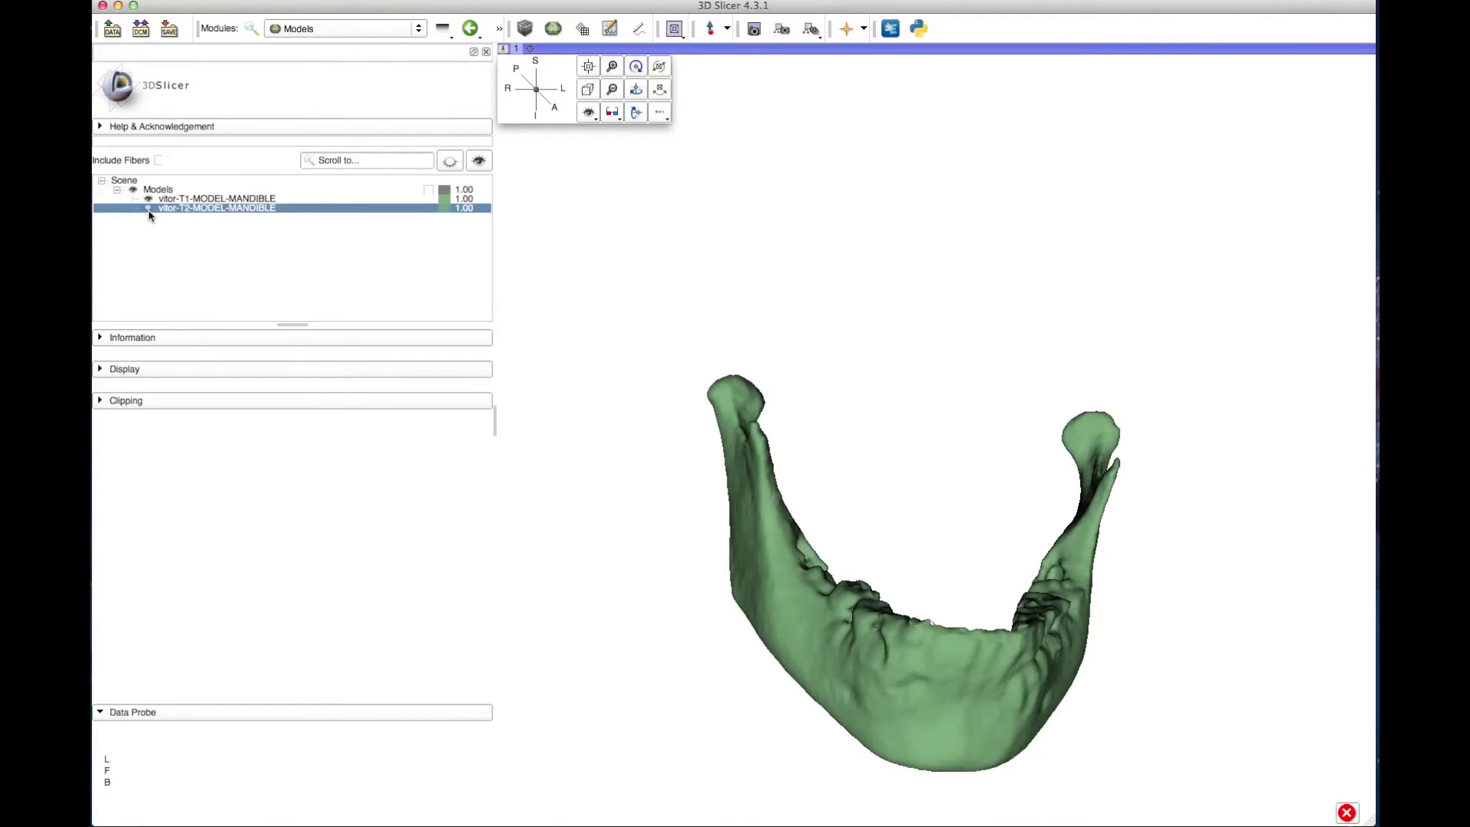
left_click(149, 199)
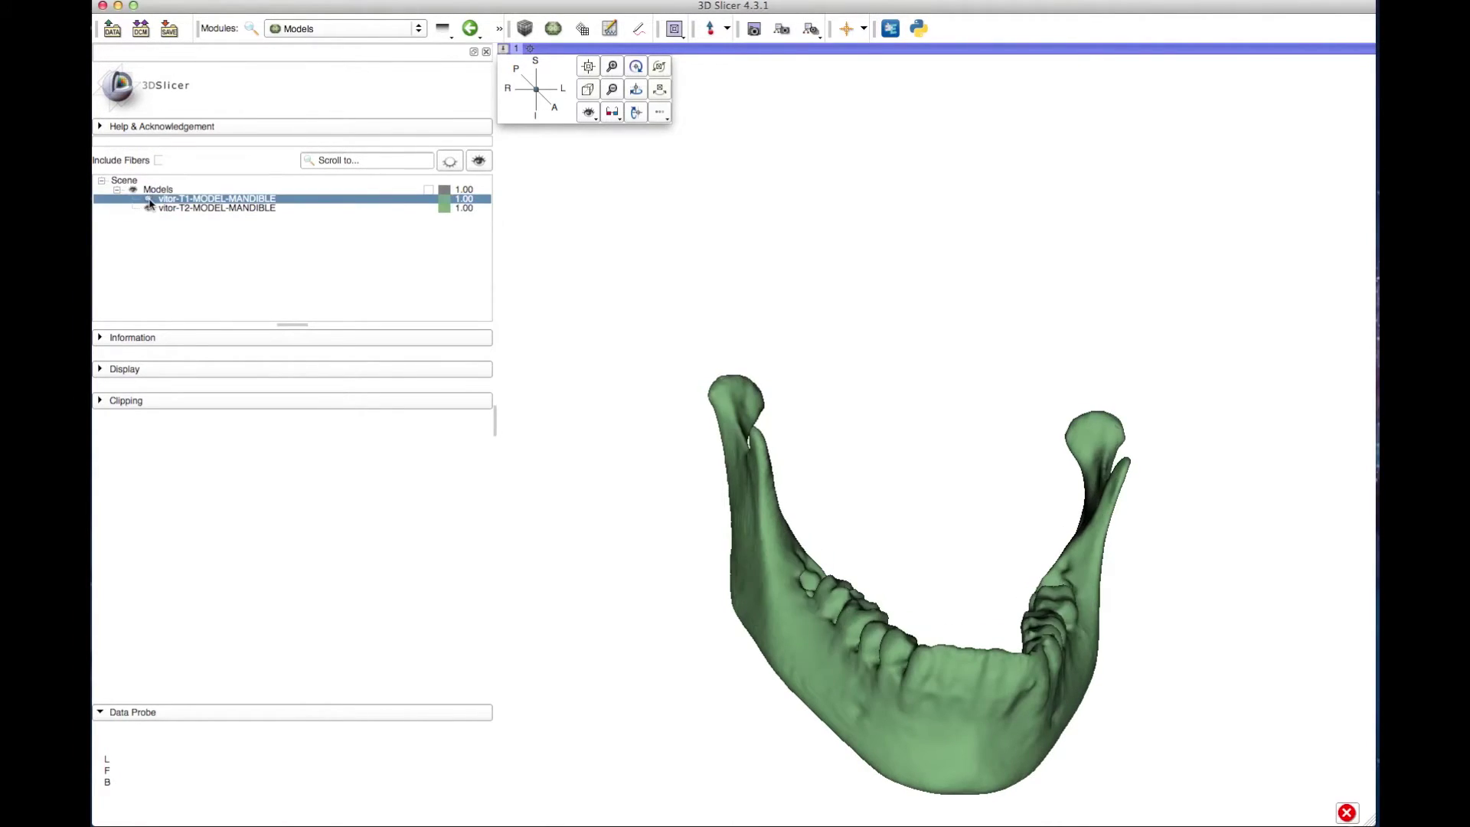
left_click(149, 200)
left_click(148, 209)
left_click(148, 209)
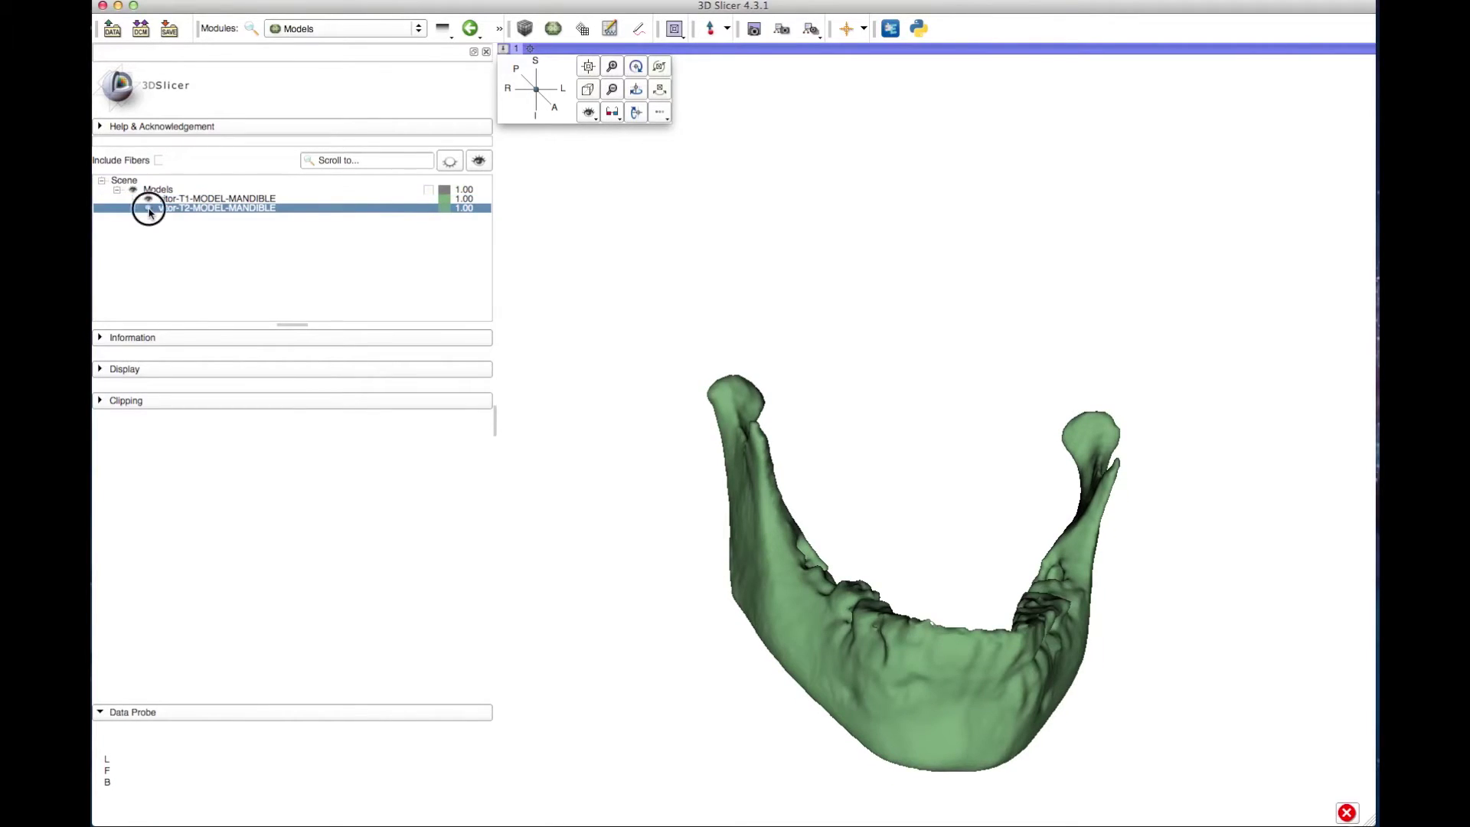
- Change the T2 mandible model's color to blue (#1500ae) and view the overlaid models from the side
left_click(145, 371)
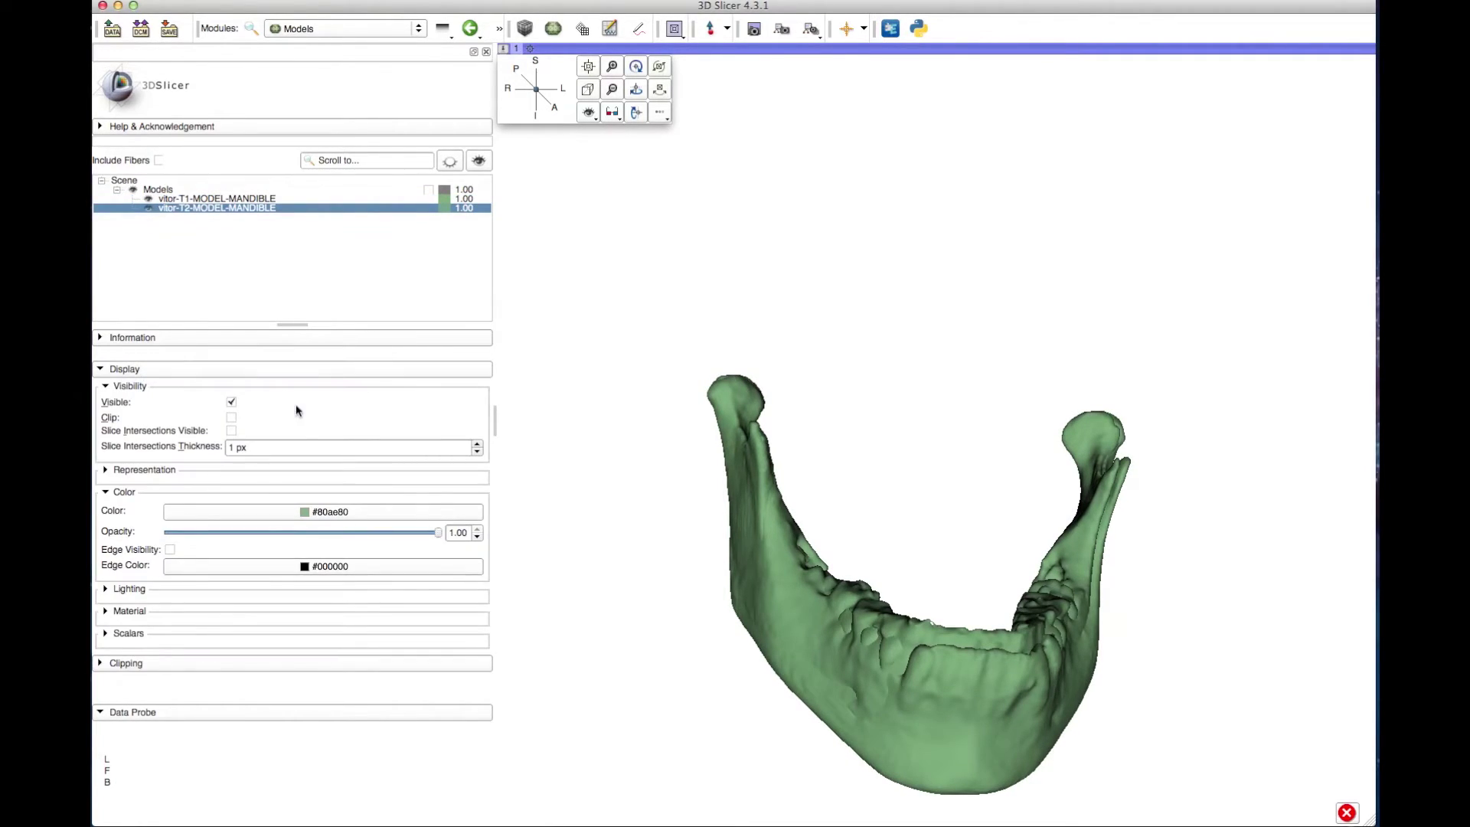
left_click(338, 515)
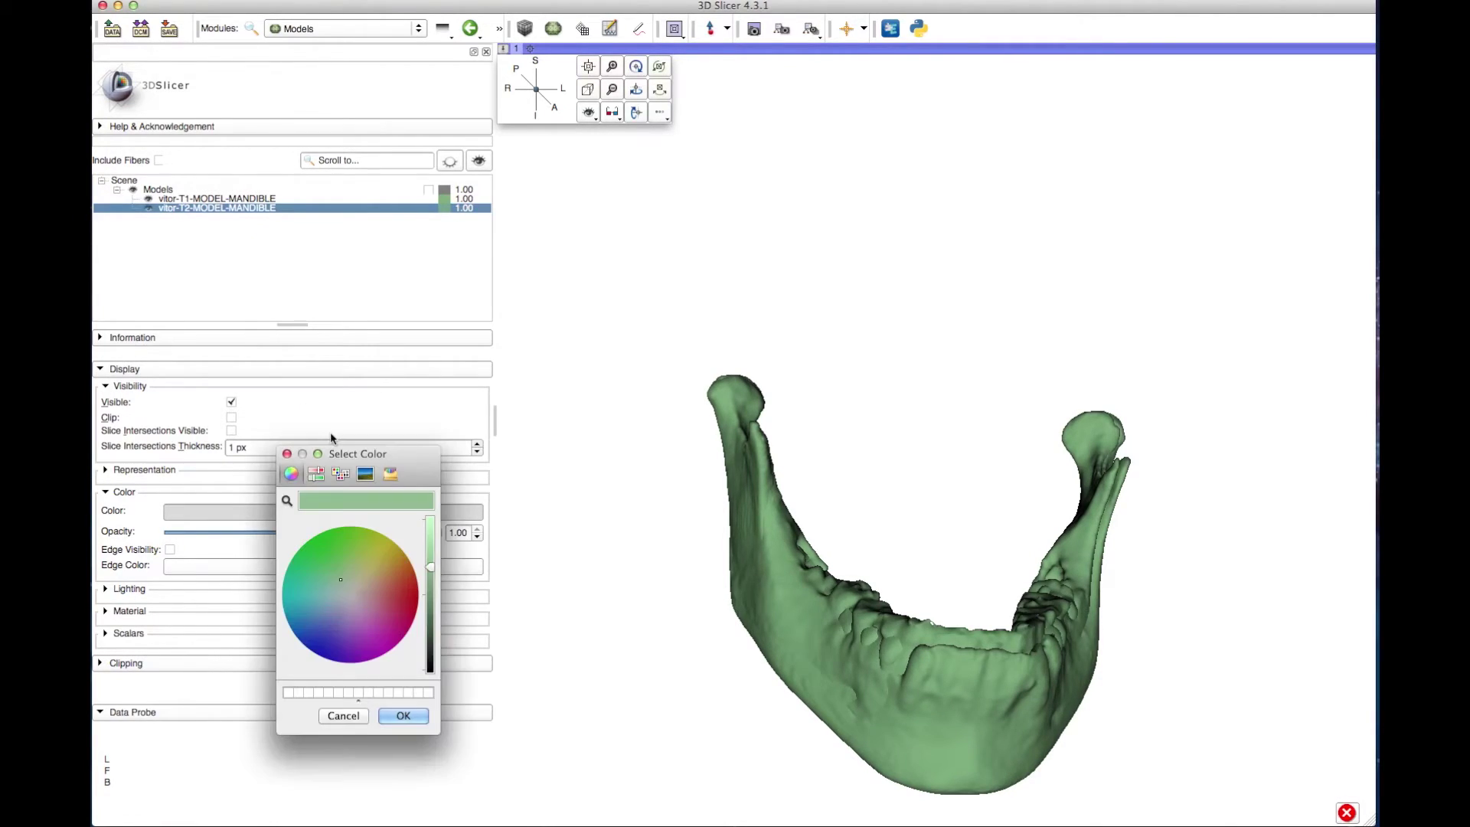
left_click_drag(346, 586, 319, 656)
left_click(404, 714)
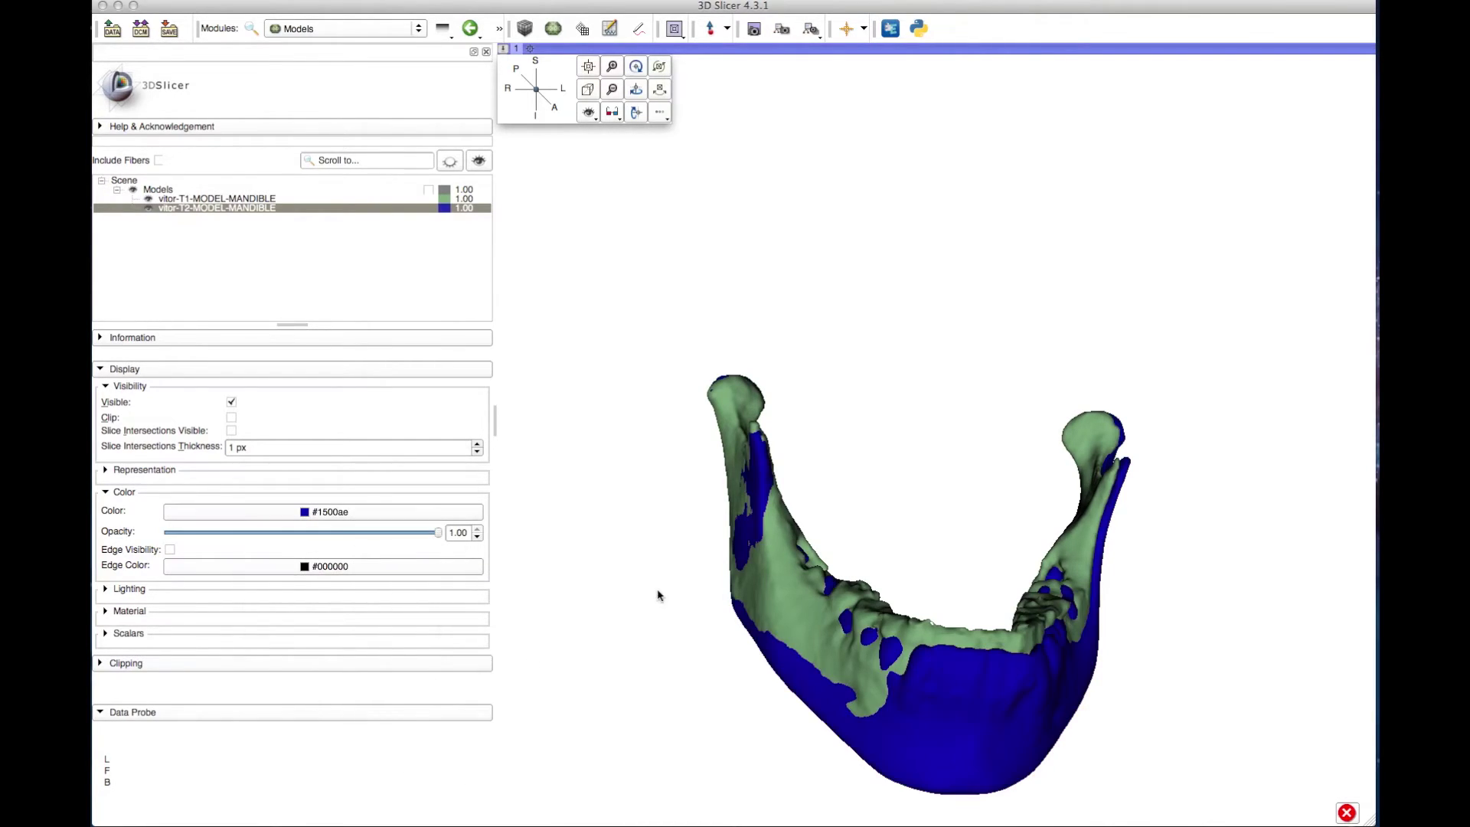
left_click_drag(799, 615, 992, 624)
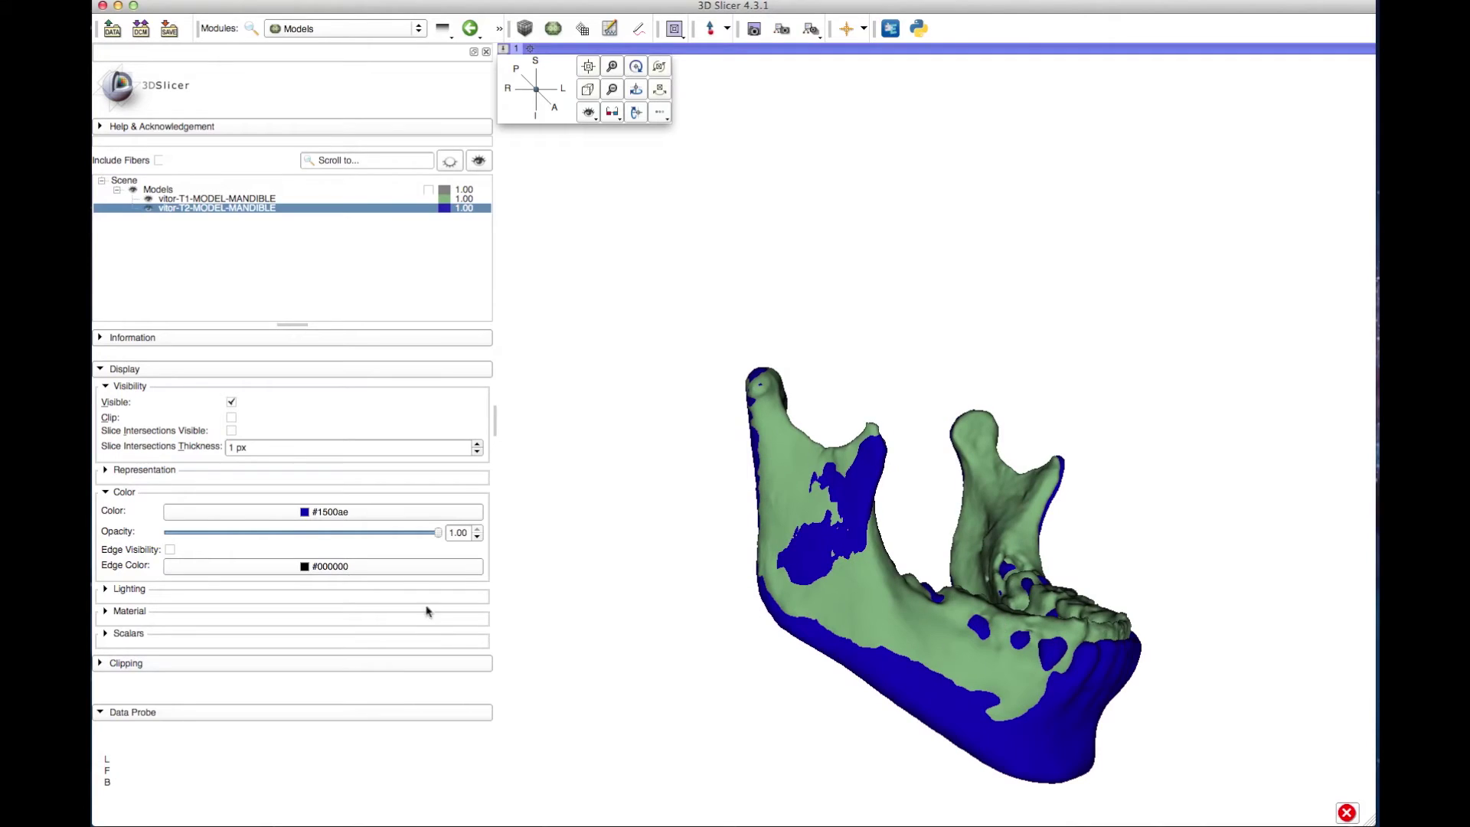
- Set the T2 mandible model's opacity to 0.40 and switch the 3D view to orthographic rendering
left_click_drag(437, 532, 276, 531)
left_click_drag(627, 574, 881, 674)
left_click(588, 89)
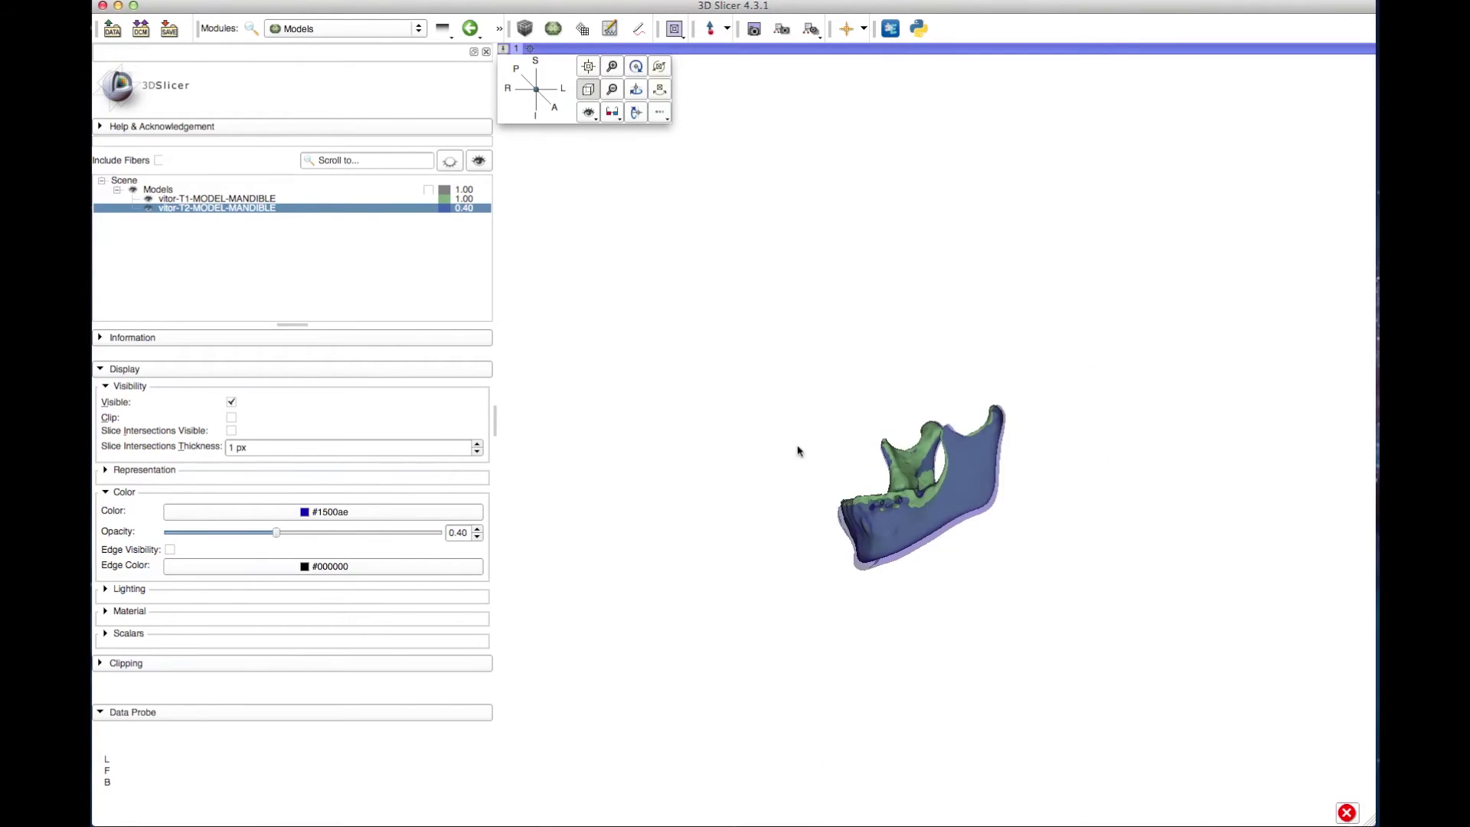
left_click_drag(797, 450, 903, 612)
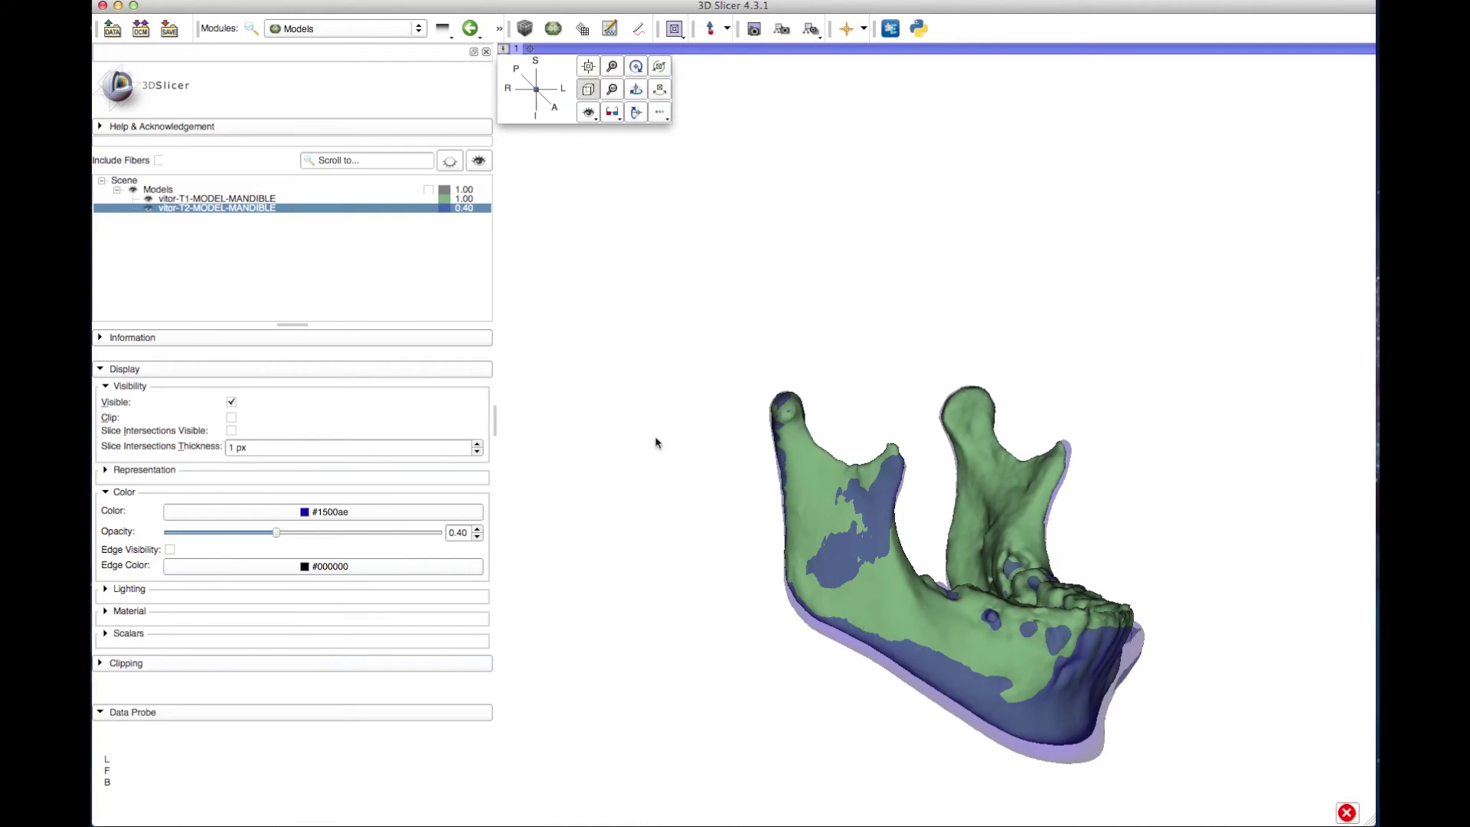
left_click_drag(954, 566, 458, 650)
- Try the T2 mandible model with visible edges at 0.10 opacity, and return it to 0.40 opacity without edges
left_click(169, 549)
left_click(216, 534)
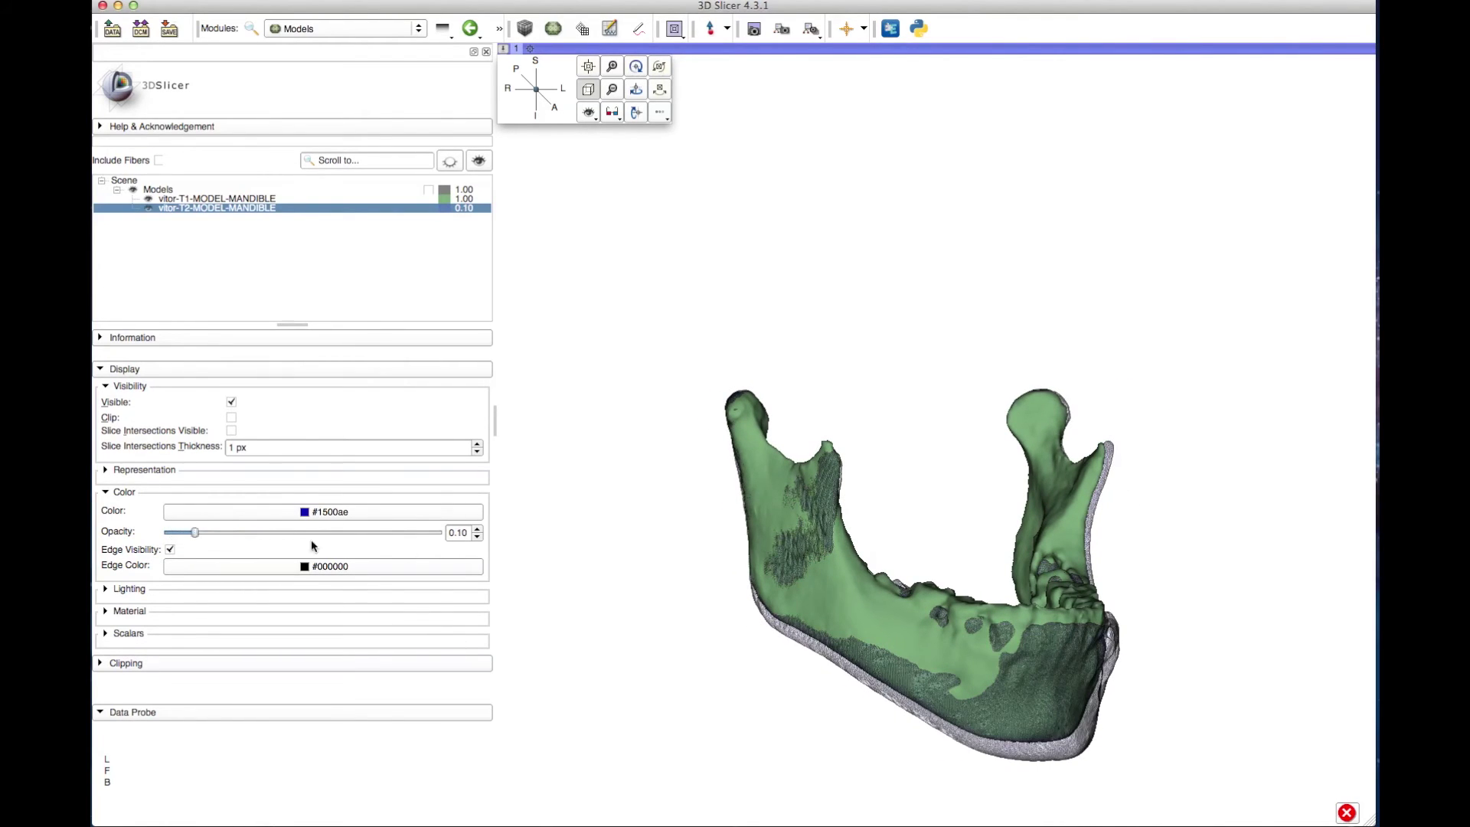
left_click_drag(969, 620, 713, 626)
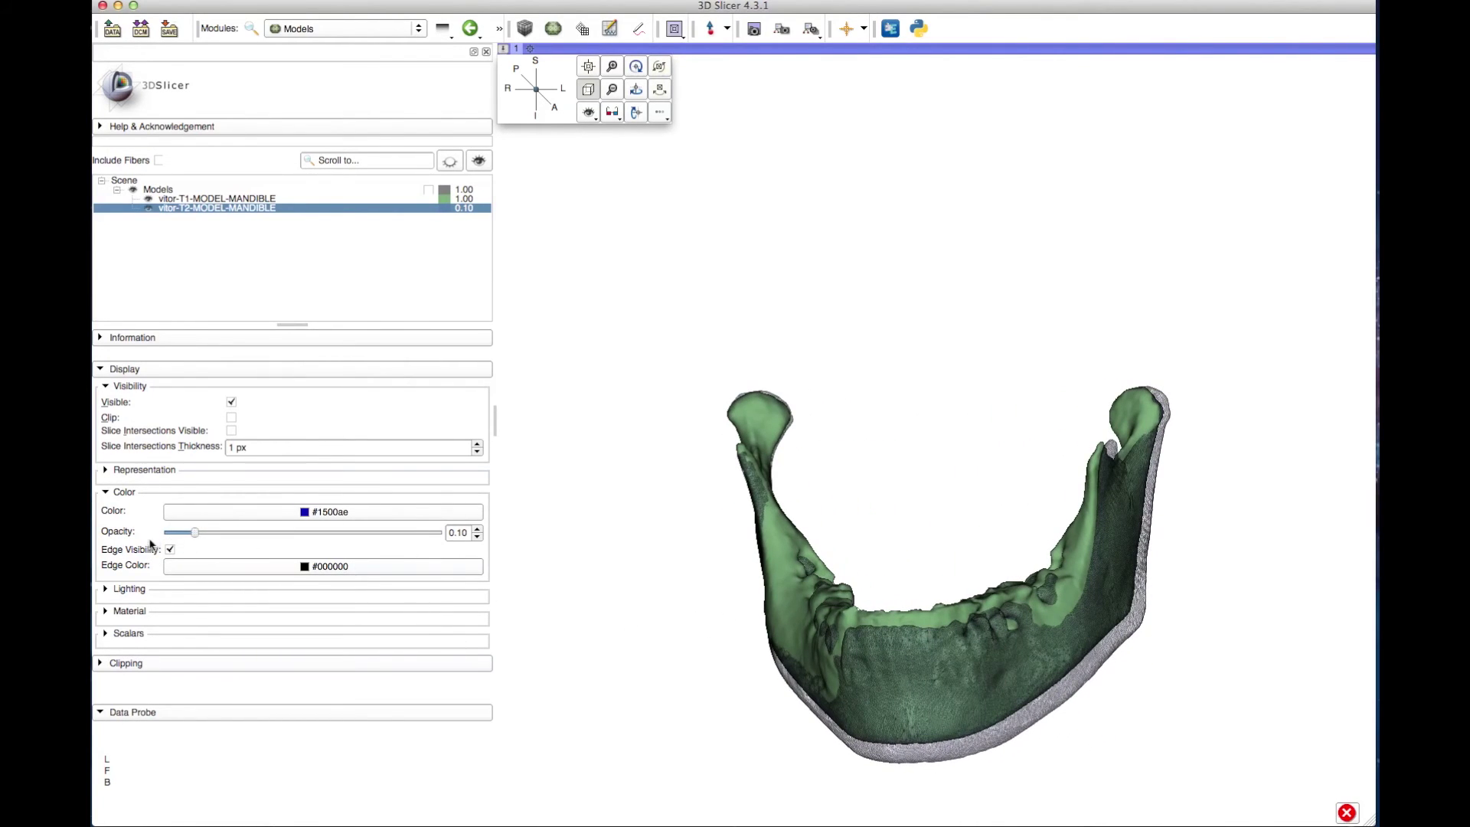
left_click(170, 549)
left_click_drag(195, 532, 269, 538)
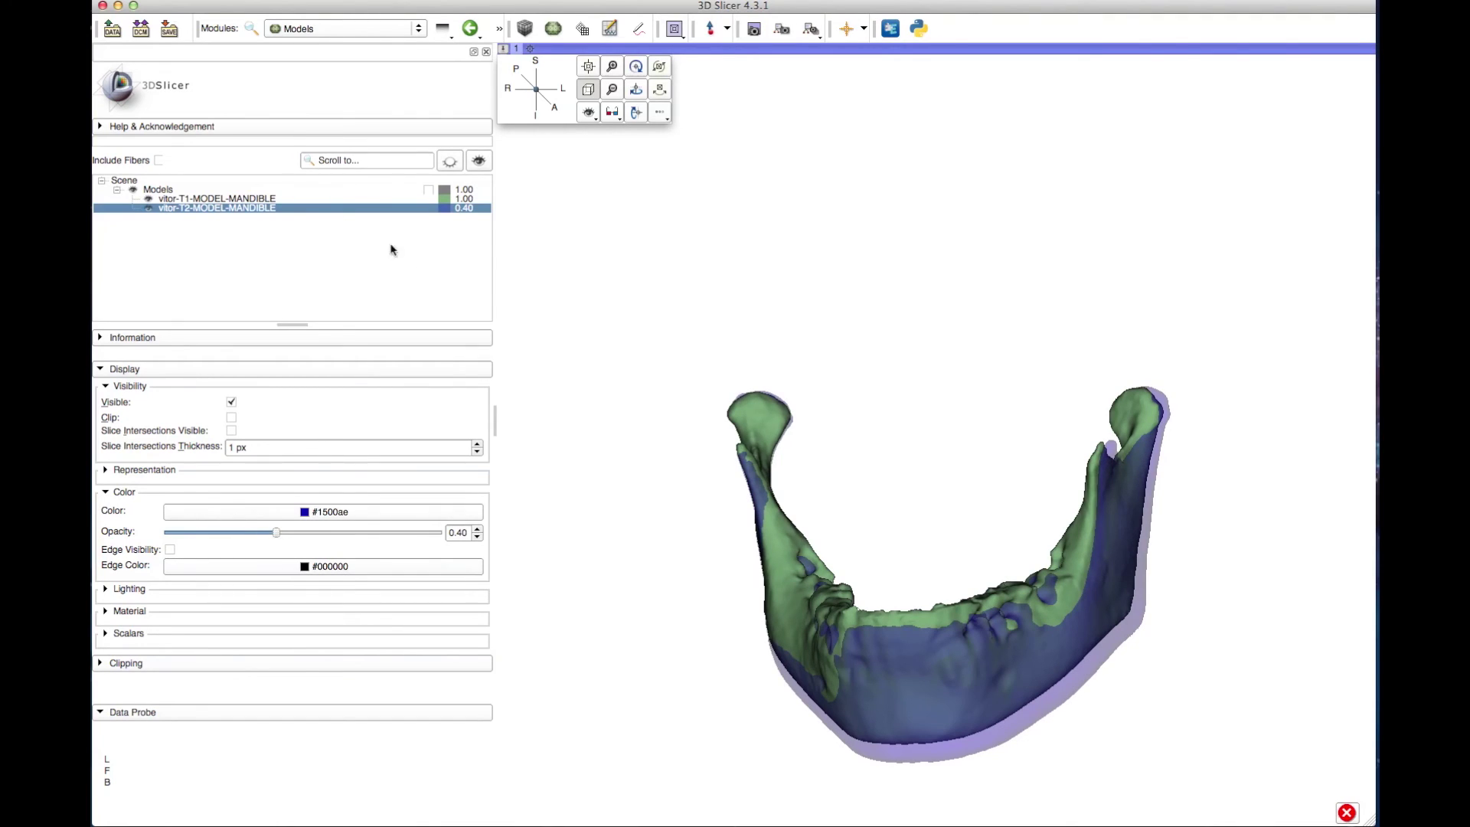
- Change the T1 mandible model's color to red (#ae1800) and rotate the overlay to inspect it
left_click(280, 200)
left_click(323, 511)
left_click(397, 590)
left_click(398, 712)
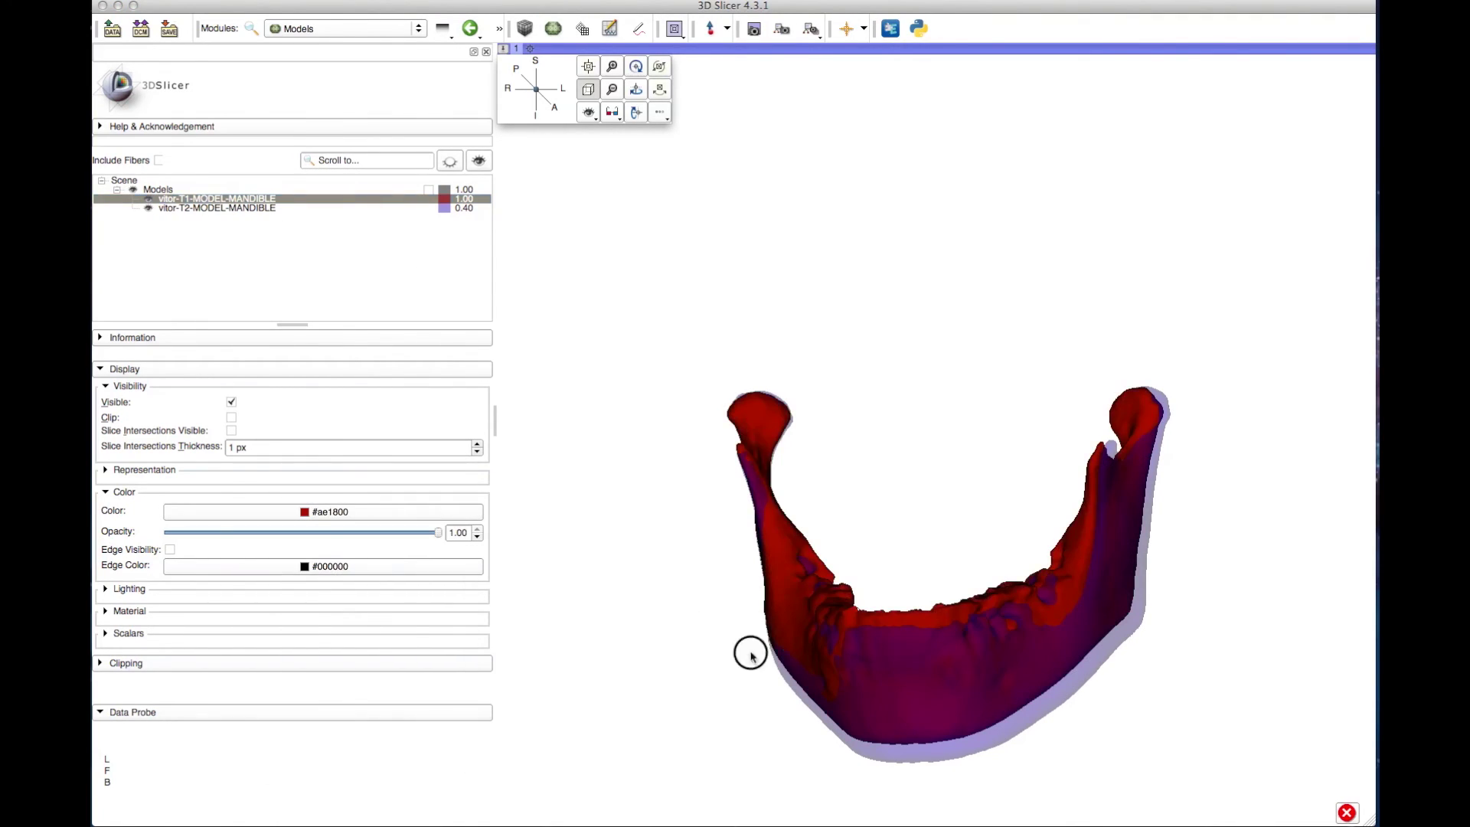
left_click_drag(751, 653, 781, 653)
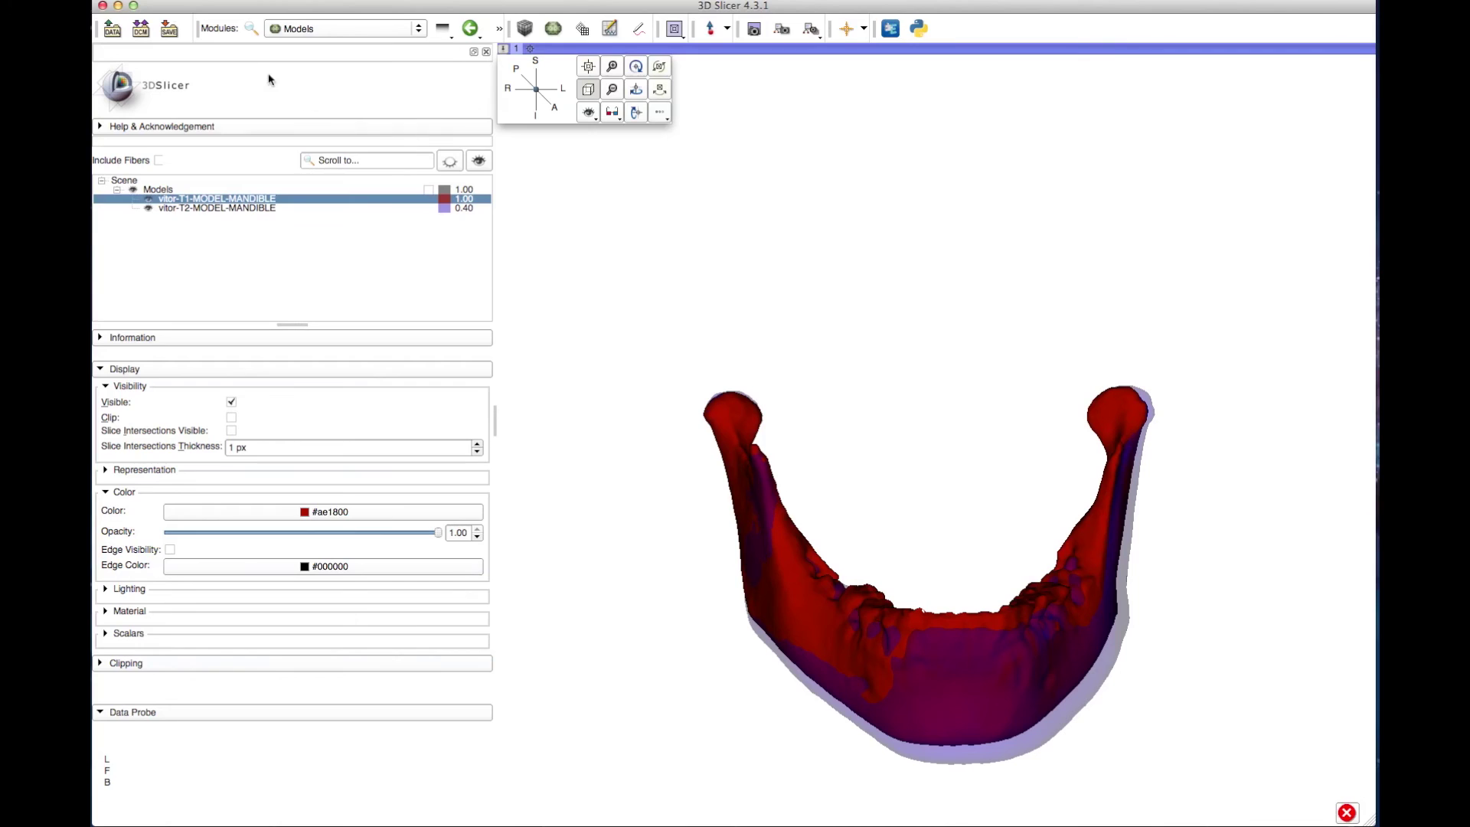
- Start saving the data, exclude the scene file and choose Poly Data (.vtk) as the format for the mandible models
left_click(169, 28)
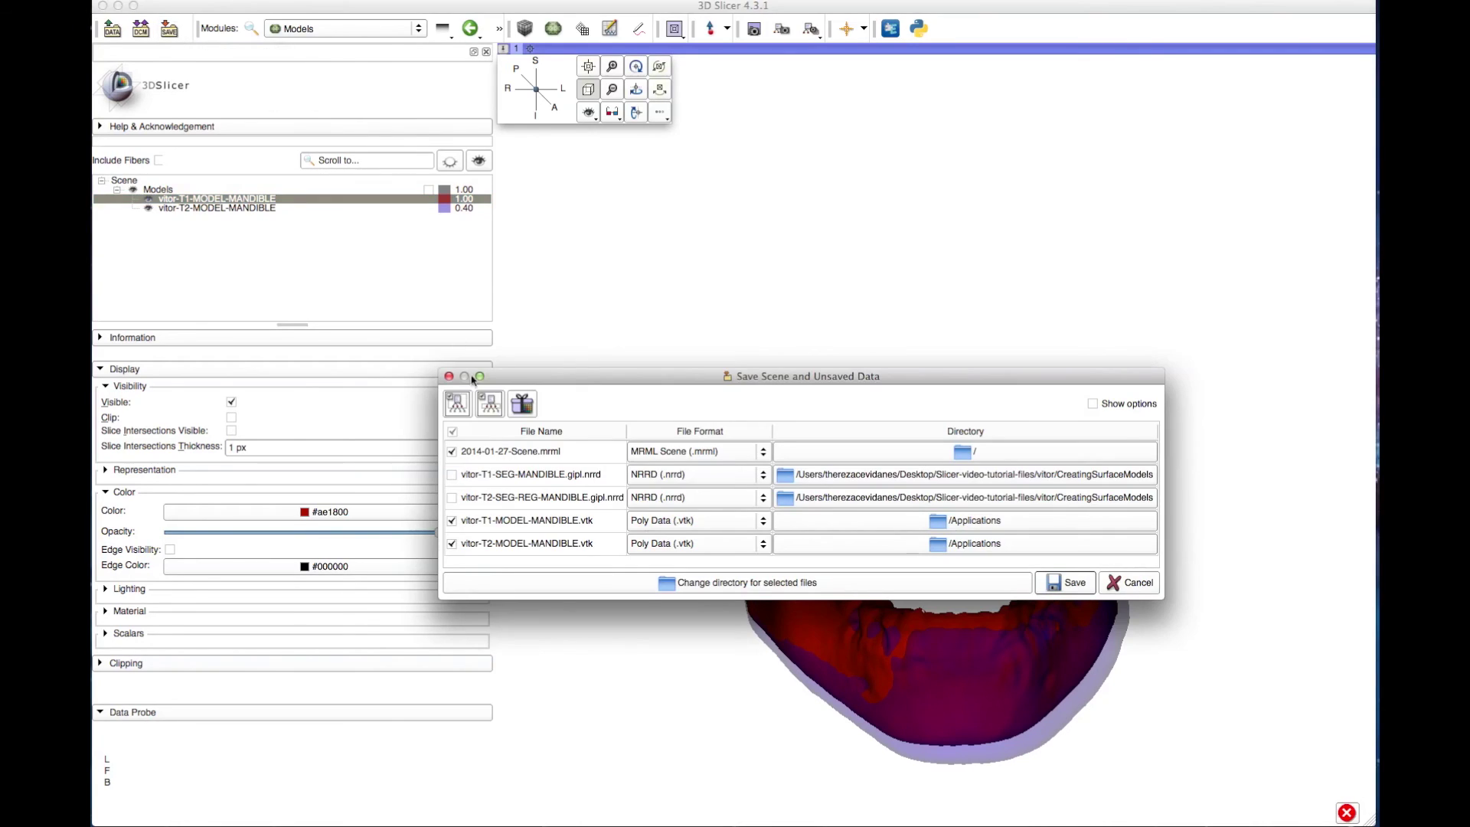
left_click(451, 453)
left_click(711, 524)
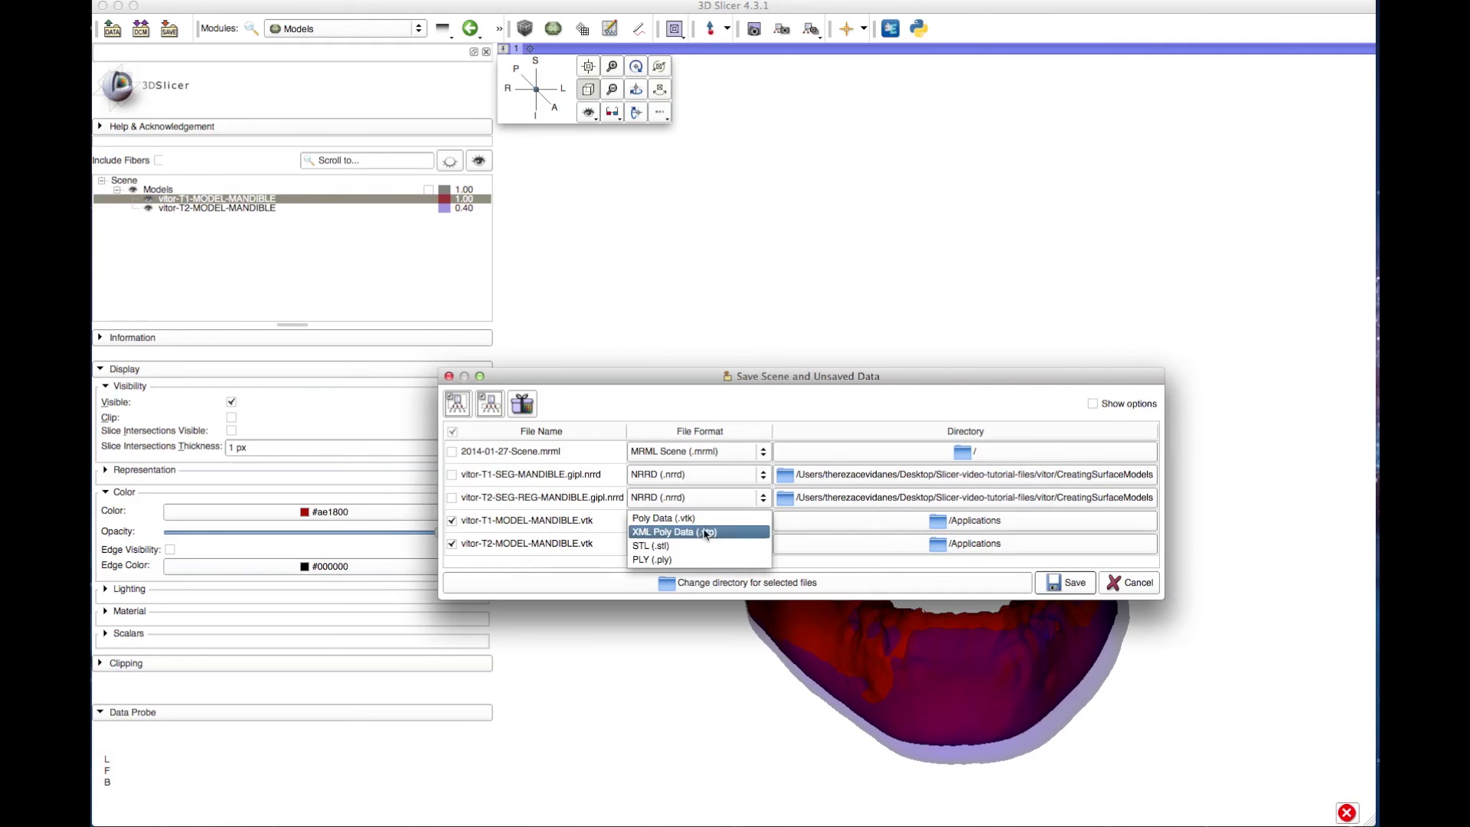
left_click(712, 525)
left_click(708, 544)
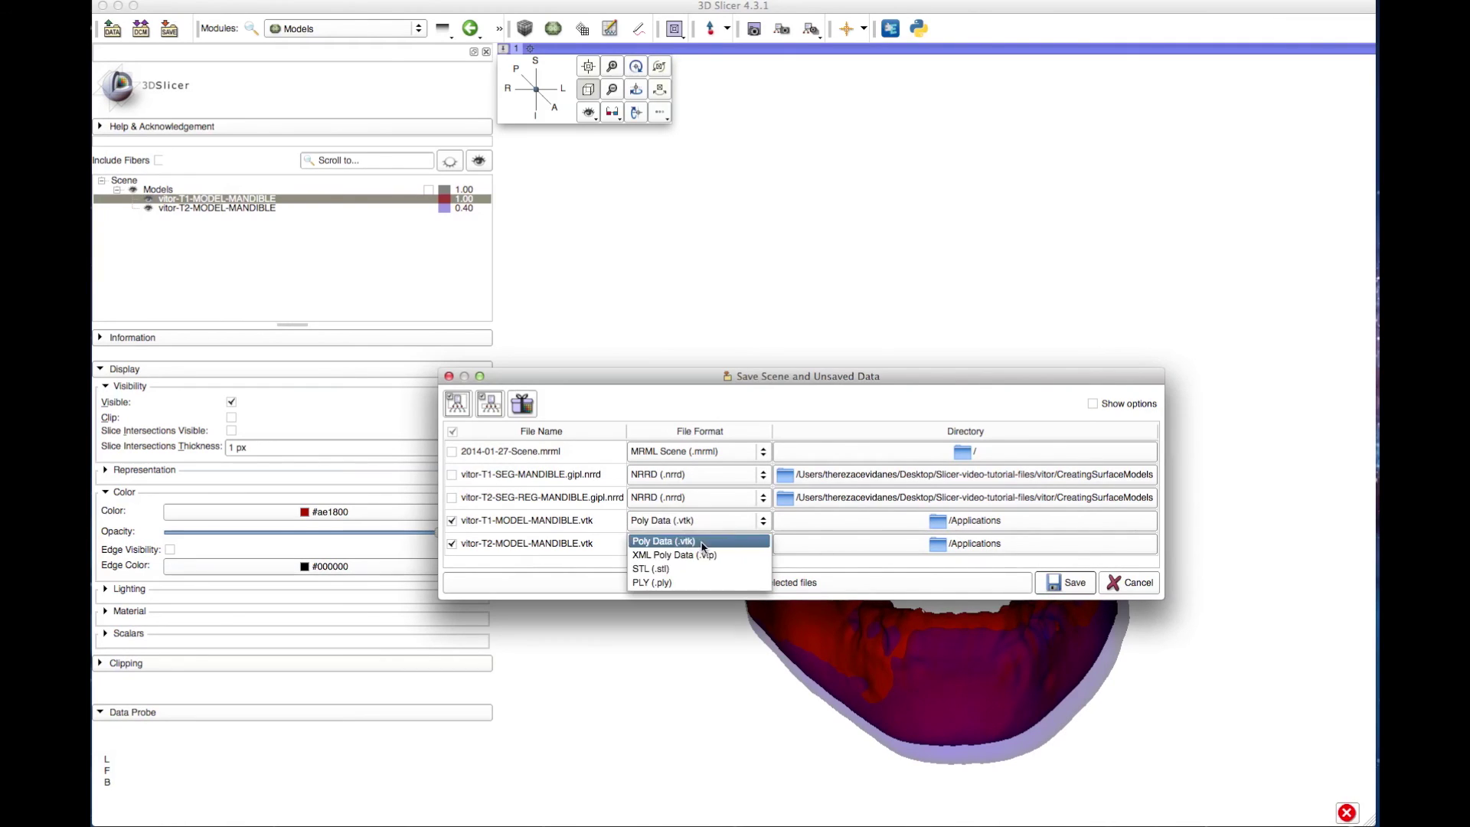